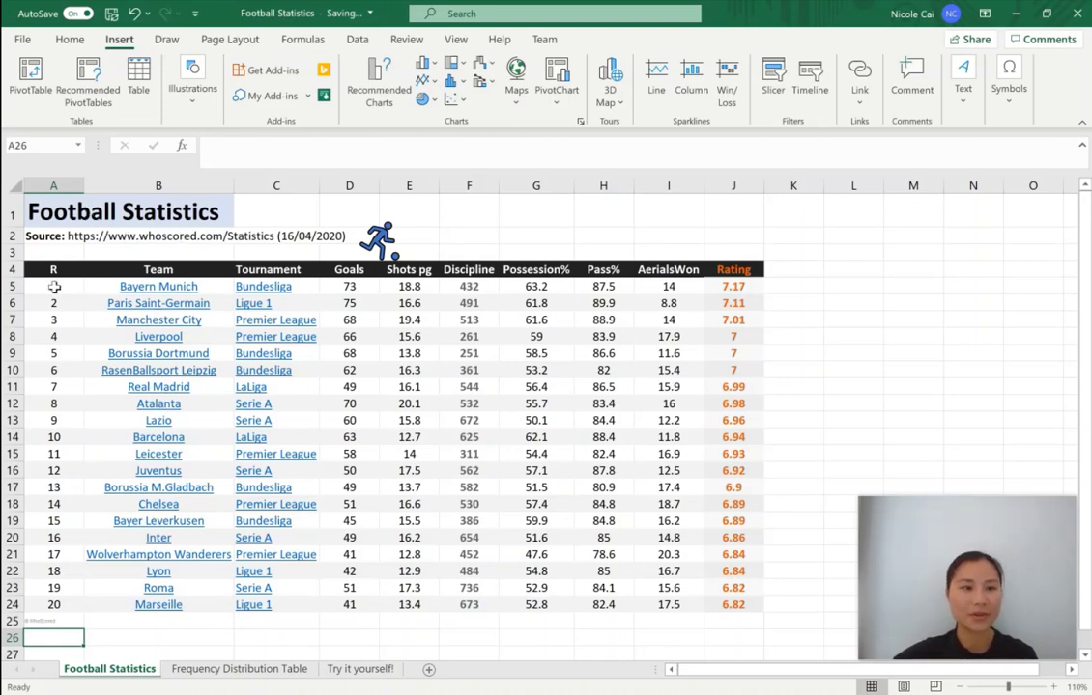
Copy the twenty Goals values in D5:D24 of the Football Statistics sheet.
{"action": "left_click_drag", "start_coordinate": [43, 289], "coordinate": [50, 601]}
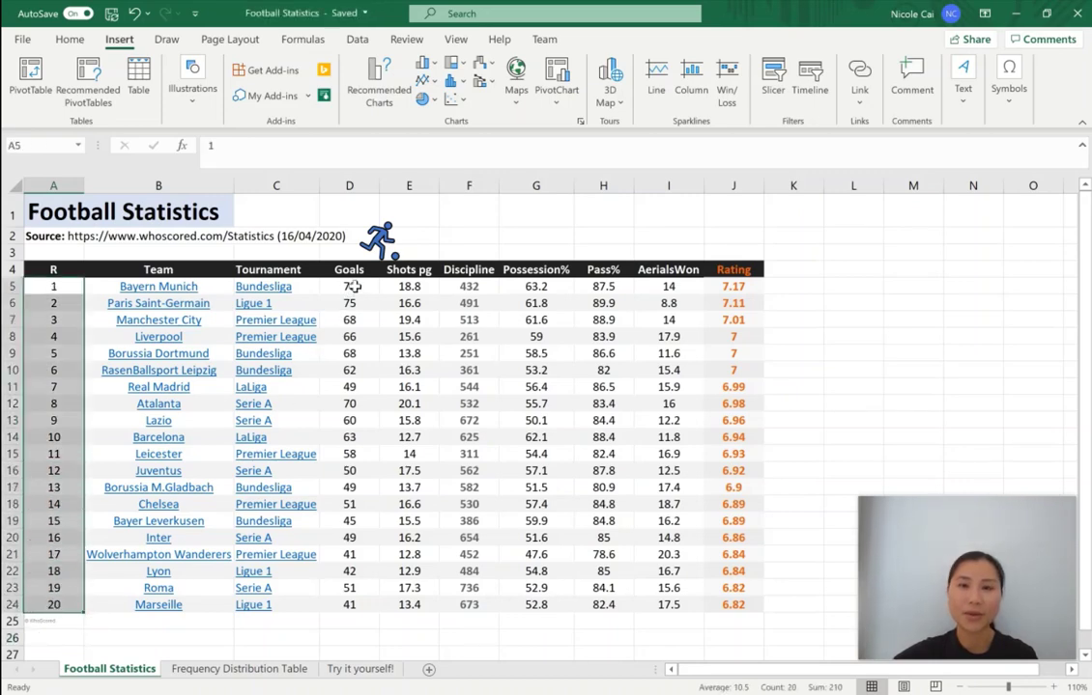
{"action": "left_click_drag", "start_coordinate": [349, 286], "coordinate": [353, 605]}
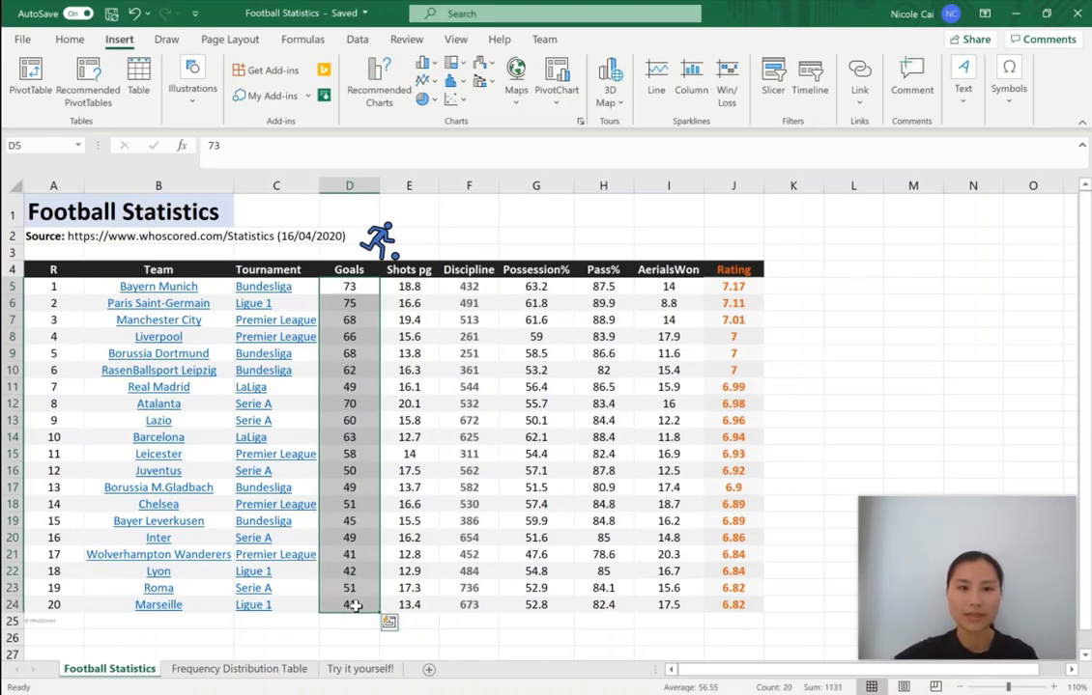
{"action": "key", "text": "ctrl+c"}
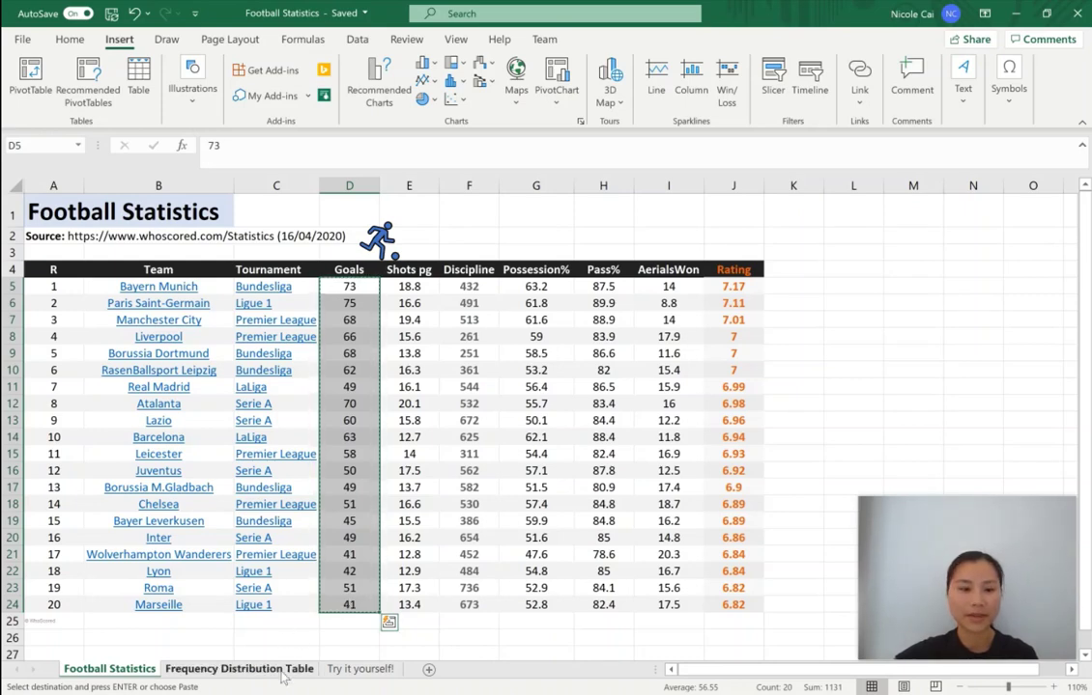
Paste the Goals values into A4:A23 of the Frequency Distribution Table sheet, totalling 1131.
{"action": "left_click", "coordinate": [239, 669]}
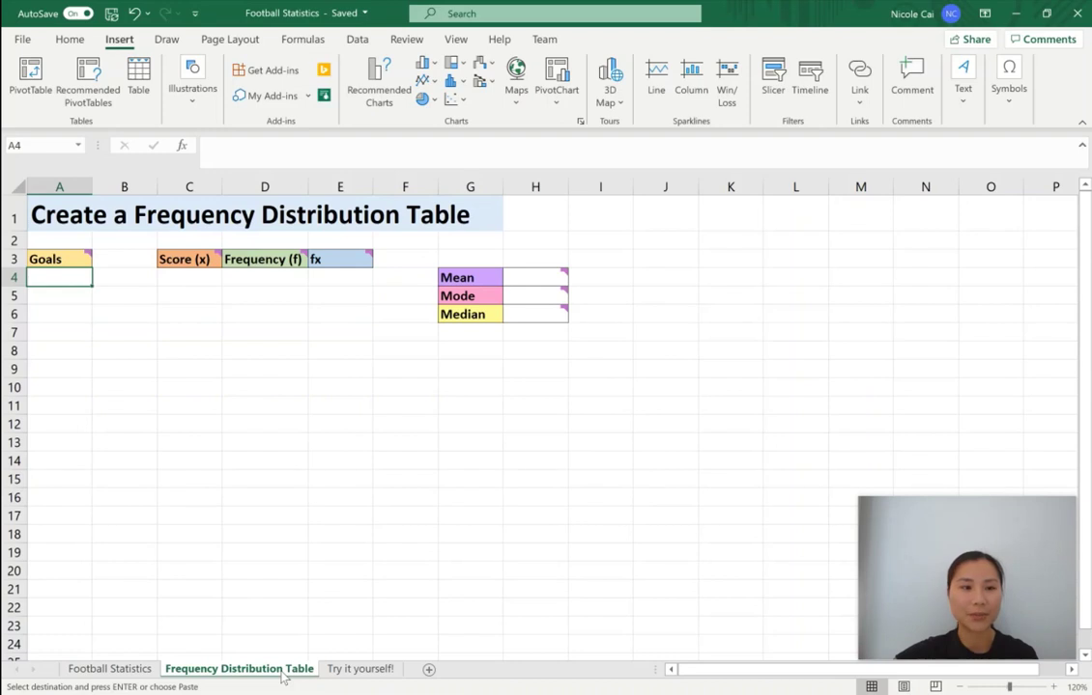
{"action": "mouse_move", "coordinate": [83, 259]}
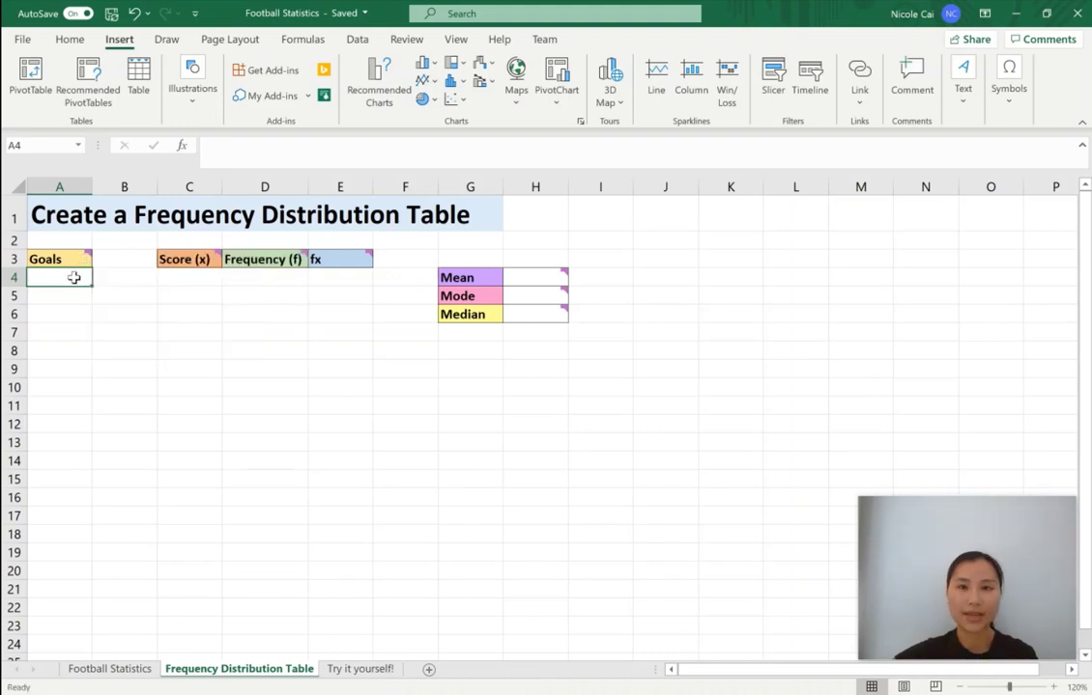
{"action": "key", "text": "ctrl+v"}
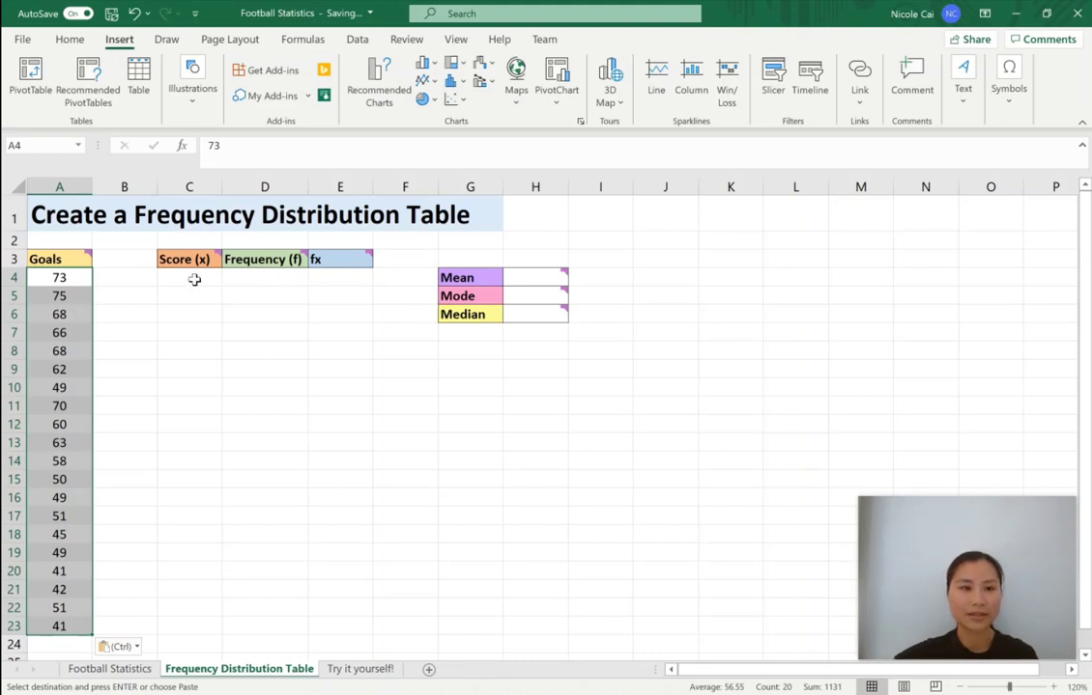
Enter the starting scores 41, 42 and 43 in C4:C6.
{"action": "left_click", "coordinate": [194, 279]}
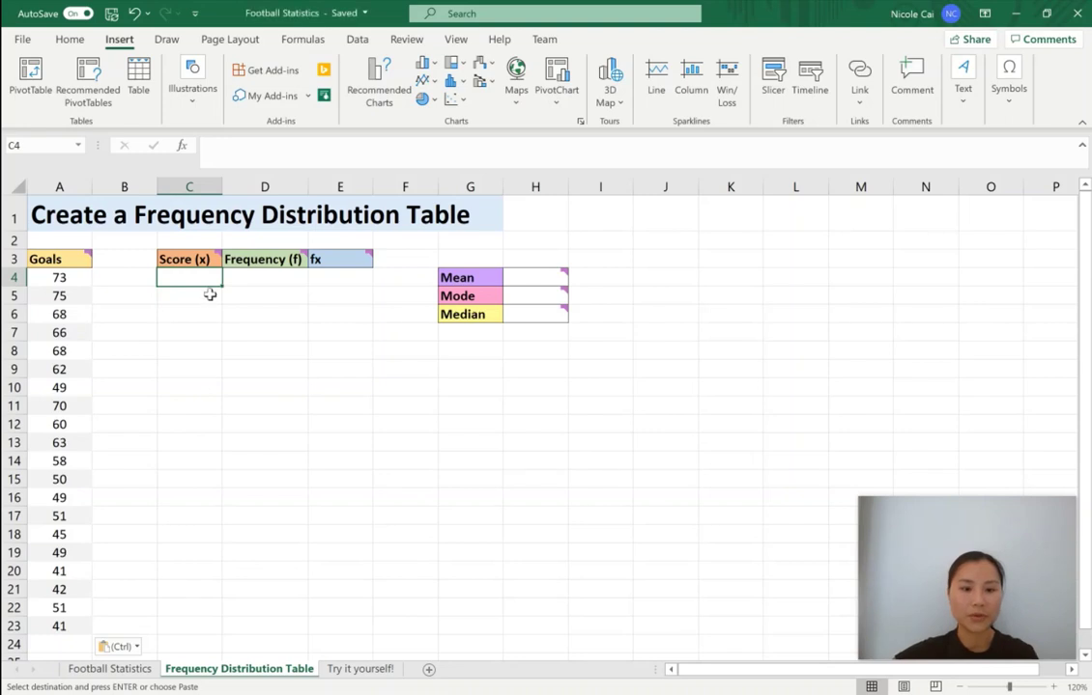
{"action": "type", "text": "41"}
{"action": "key", "text": "Return"}
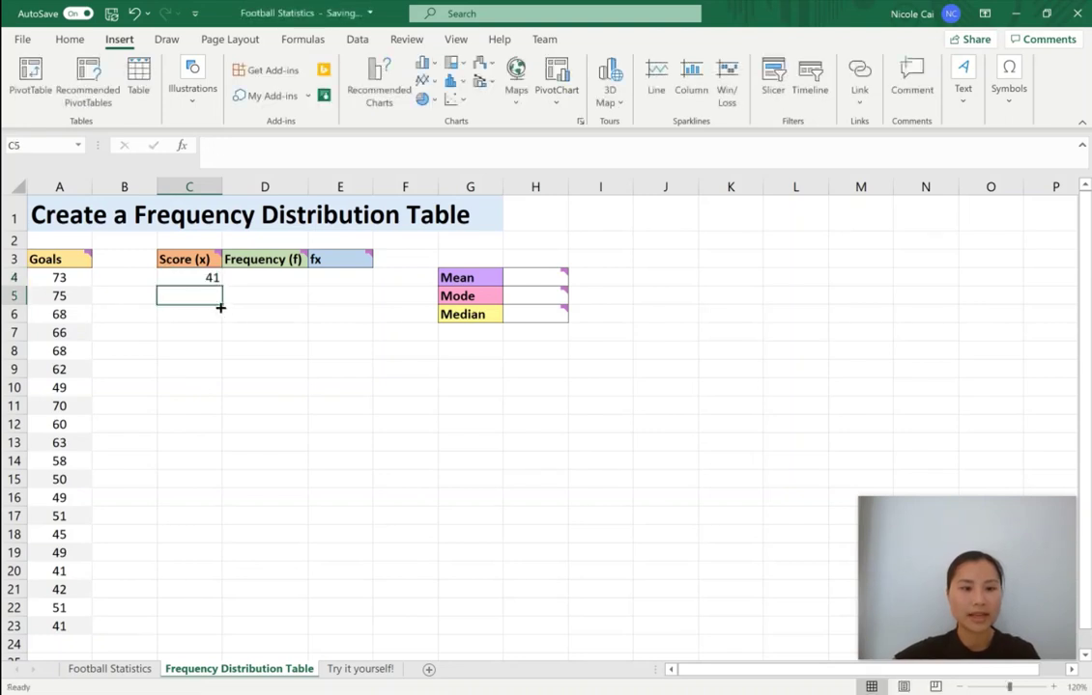
{"action": "type", "text": "42"}
{"action": "key", "text": "Return"}
{"action": "type", "text": "43"}
{"action": "key", "text": "Return"}
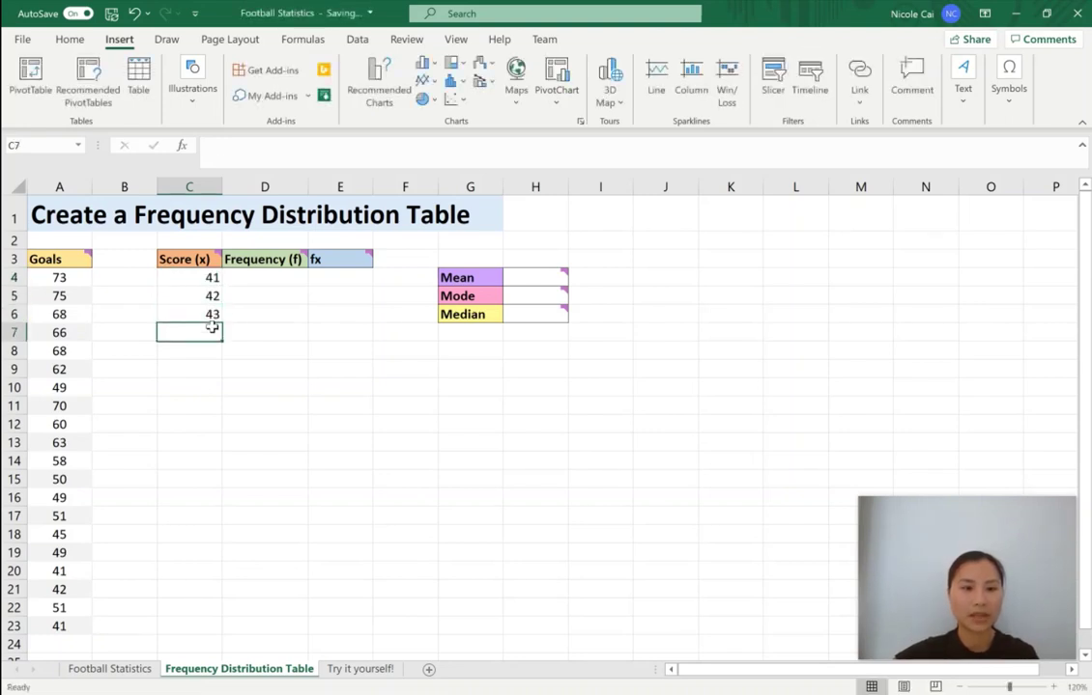
Extend the score series from 41 down to 75 in C38.
{"action": "left_click", "coordinate": [213, 278]}
{"action": "left_click_drag", "start_coordinate": [214, 277], "coordinate": [220, 320]}
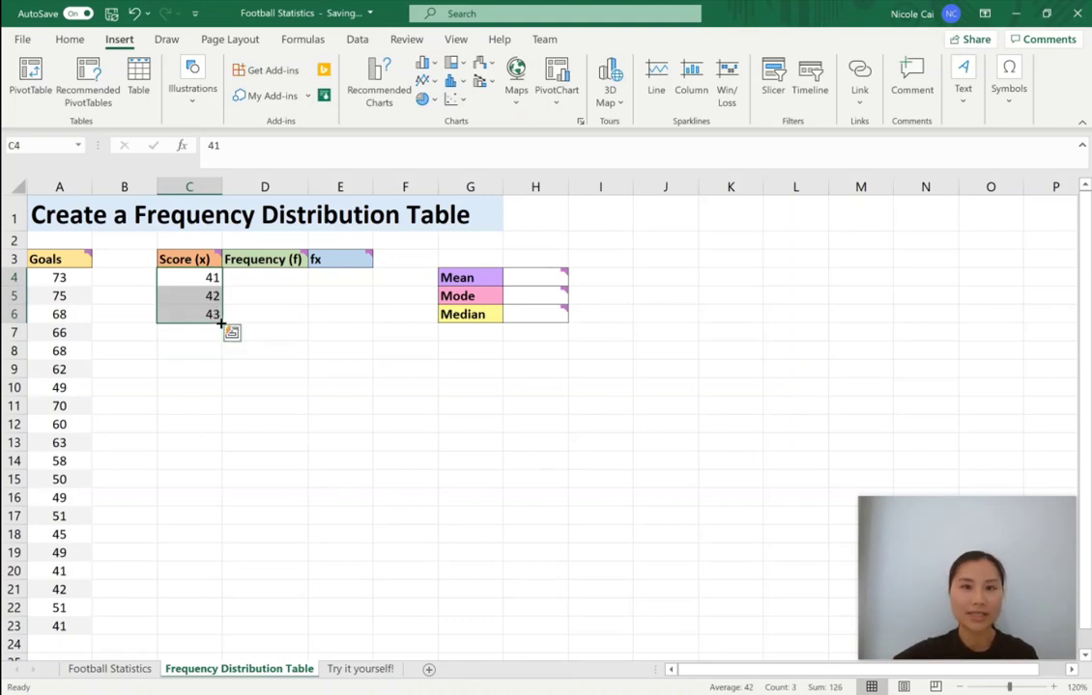
{"action": "left_click_drag", "start_coordinate": [221, 320], "coordinate": [229, 449]}
{"action": "left_click", "coordinate": [344, 421]}
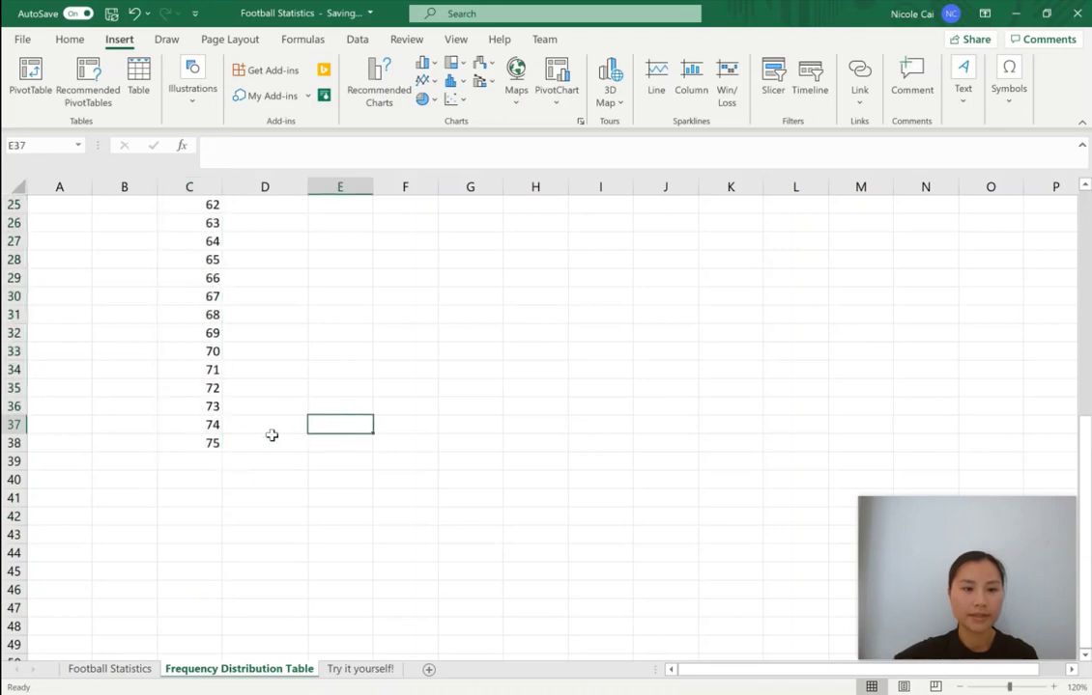
{"action": "scroll", "coordinate": [229, 439], "scroll_direction": "up", "scroll_amount": 5}
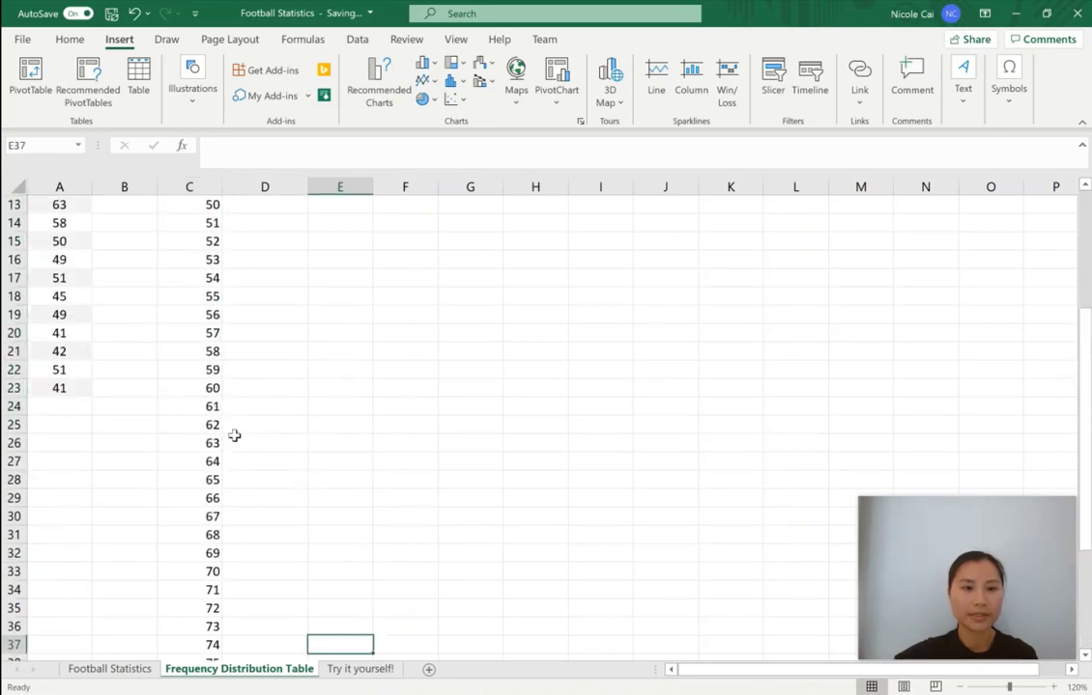
{"action": "scroll", "coordinate": [238, 433], "scroll_direction": "up", "scroll_amount": 3}
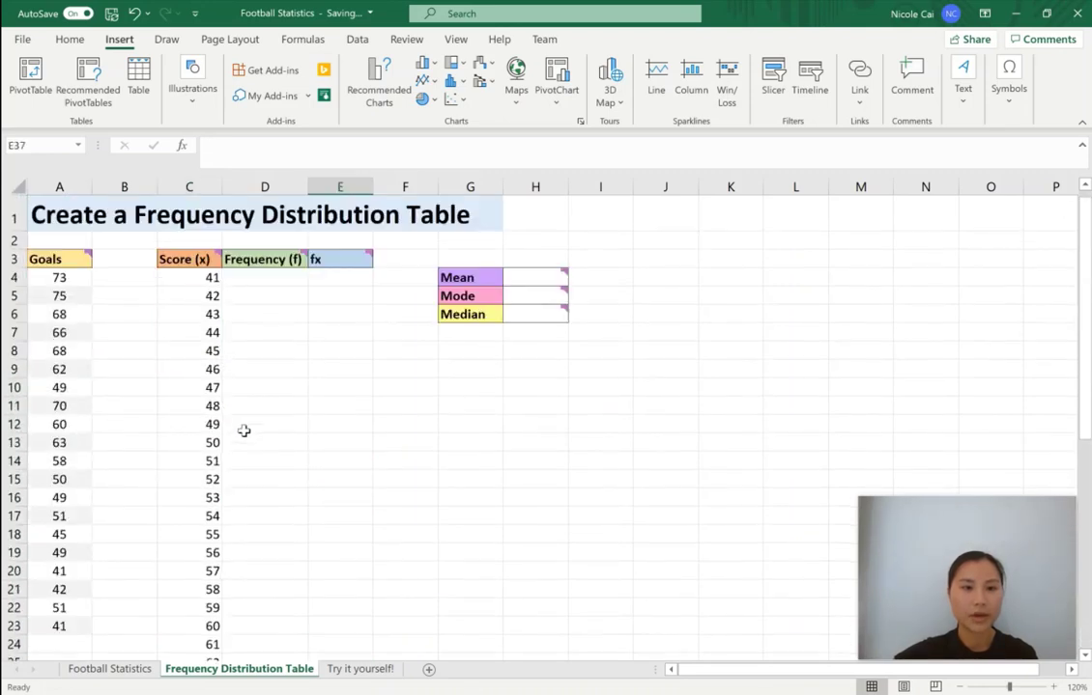
Begin typing =COUNTIF in cell D4 under Frequency (f).
{"action": "left_click", "coordinate": [295, 278]}
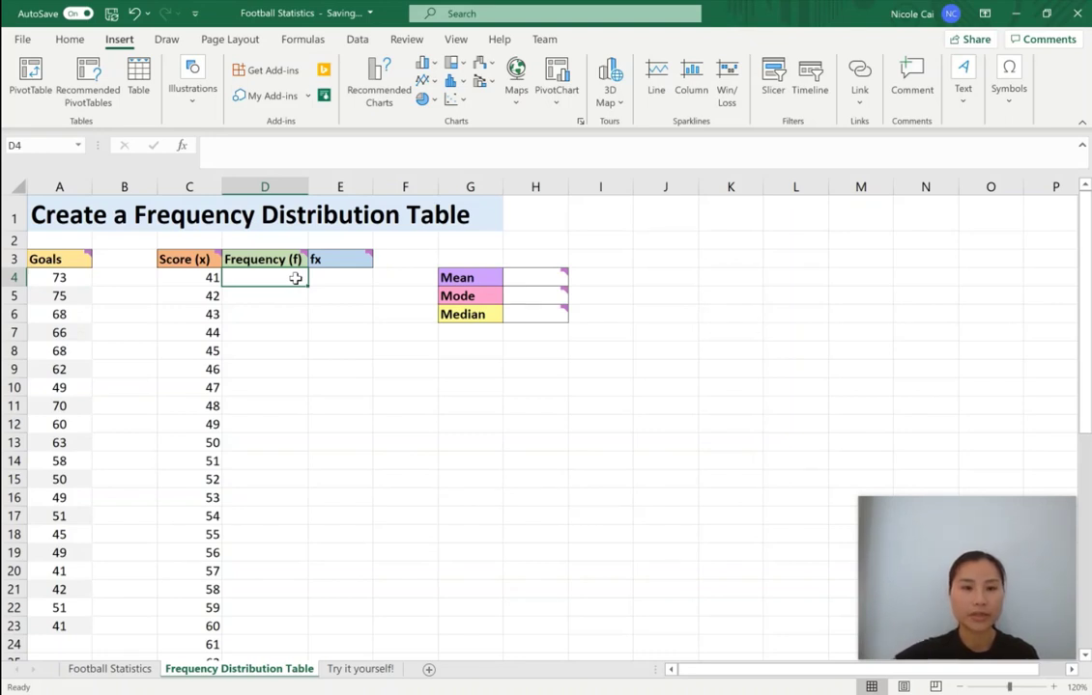
{"action": "mouse_move", "coordinate": [298, 261]}
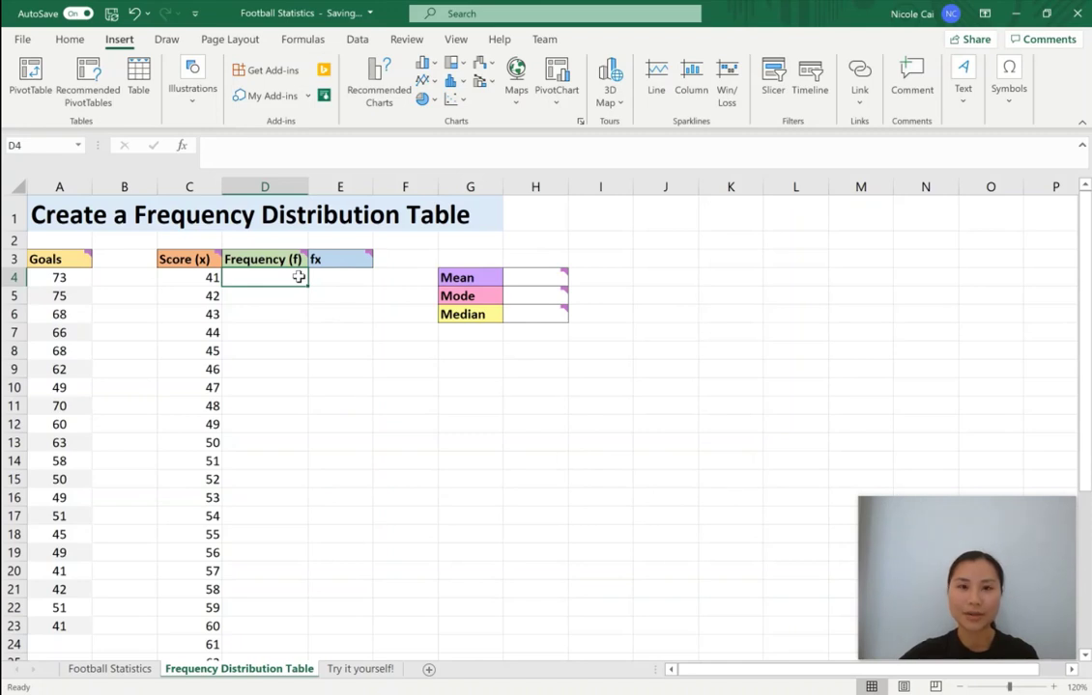
{"action": "type", "text": "=COUNTIF"}
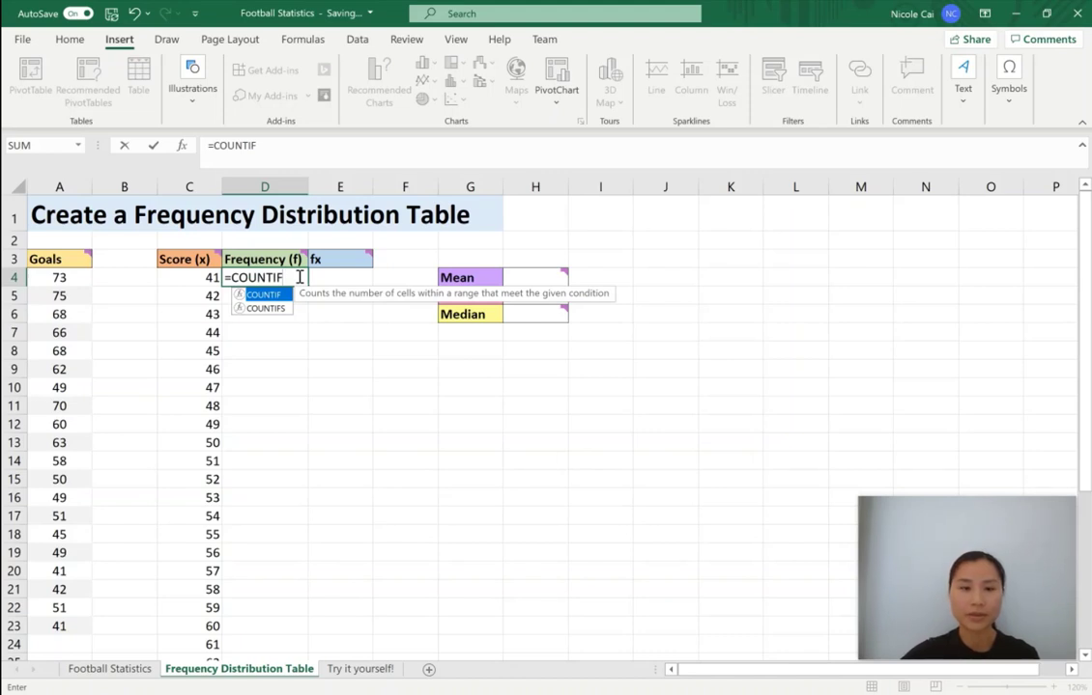
Complete D4 as =COUNTIF($A$4:$A$23,C4), returning 2 for the score 41.
{"action": "type", "text": "("}
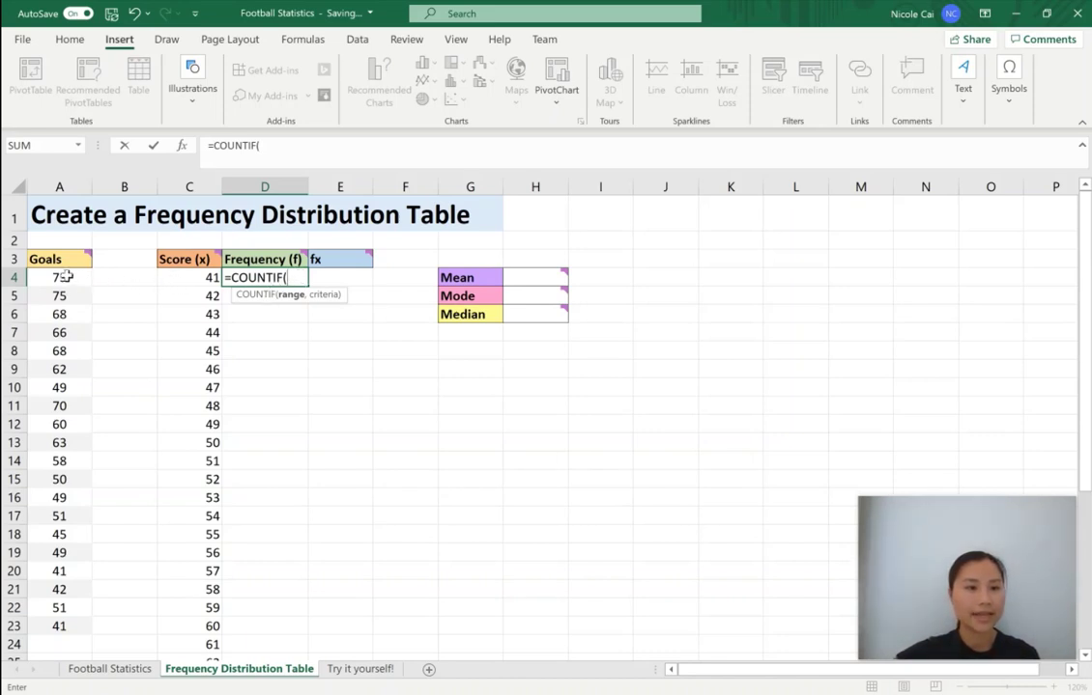
{"action": "left_click_drag", "start_coordinate": [66, 277], "coordinate": [66, 626]}
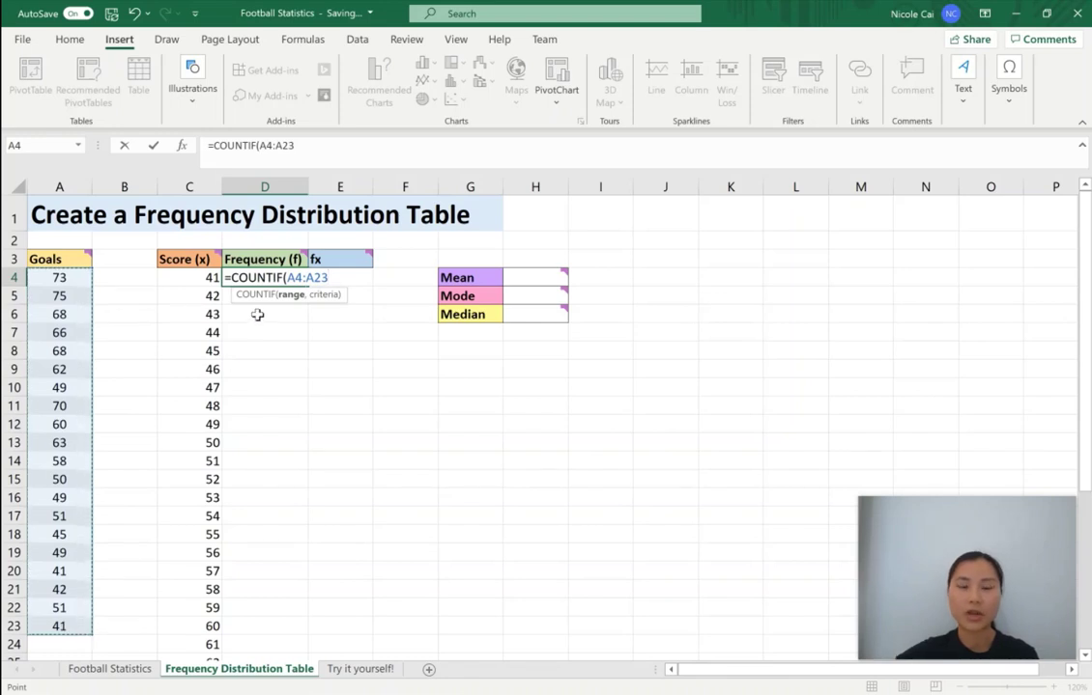
{"action": "left_click", "coordinate": [263, 145]}
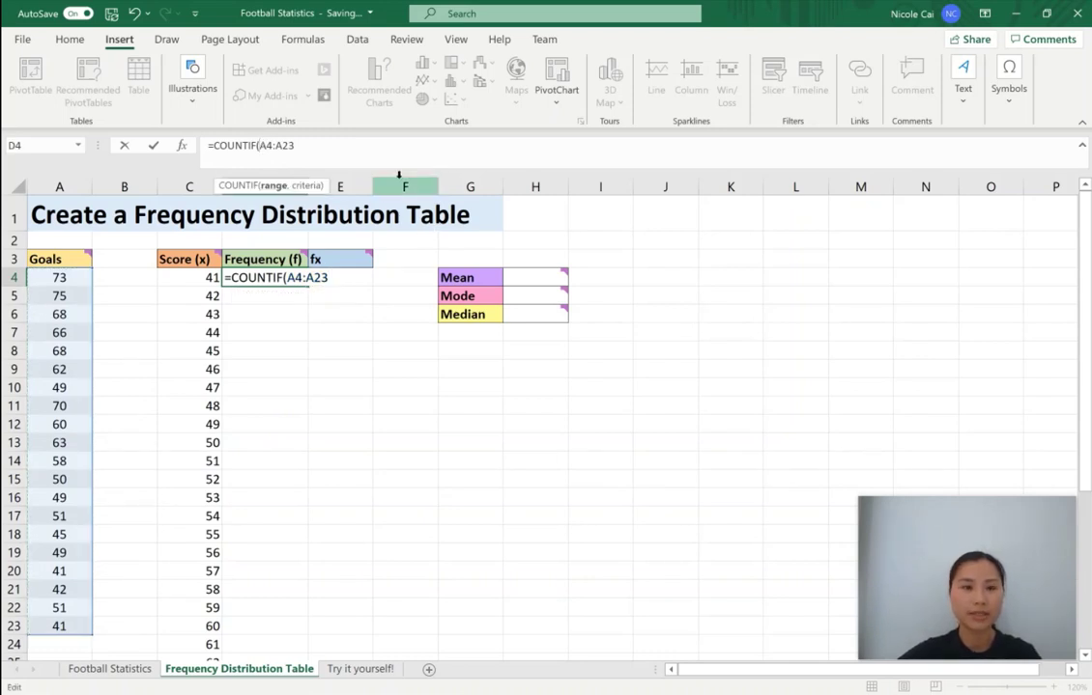
{"action": "type", "text": "$A"}
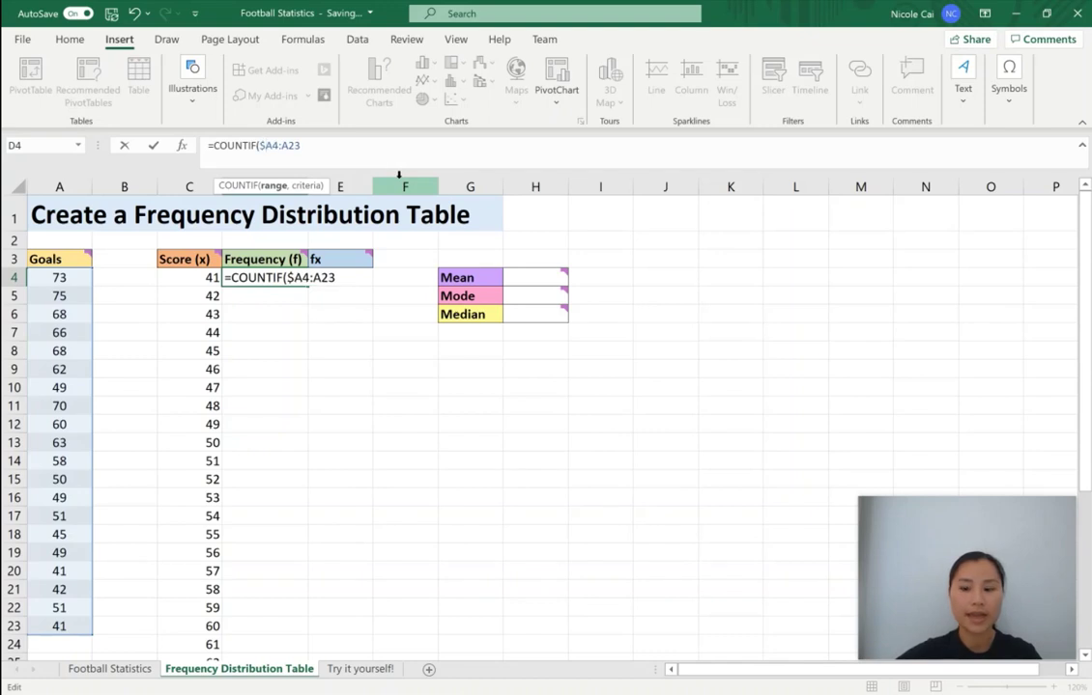
{"action": "type", "text": "$"}
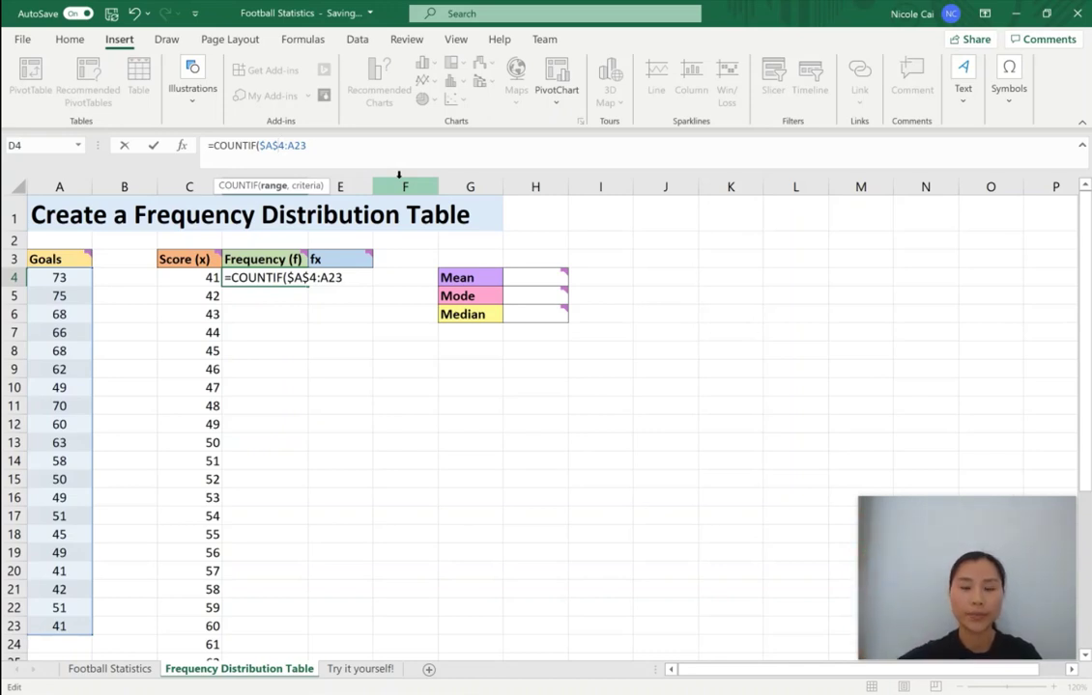
{"action": "type", "text": "$"}
{"action": "key", "text": "Right"}
{"action": "type", "text": "$23"}
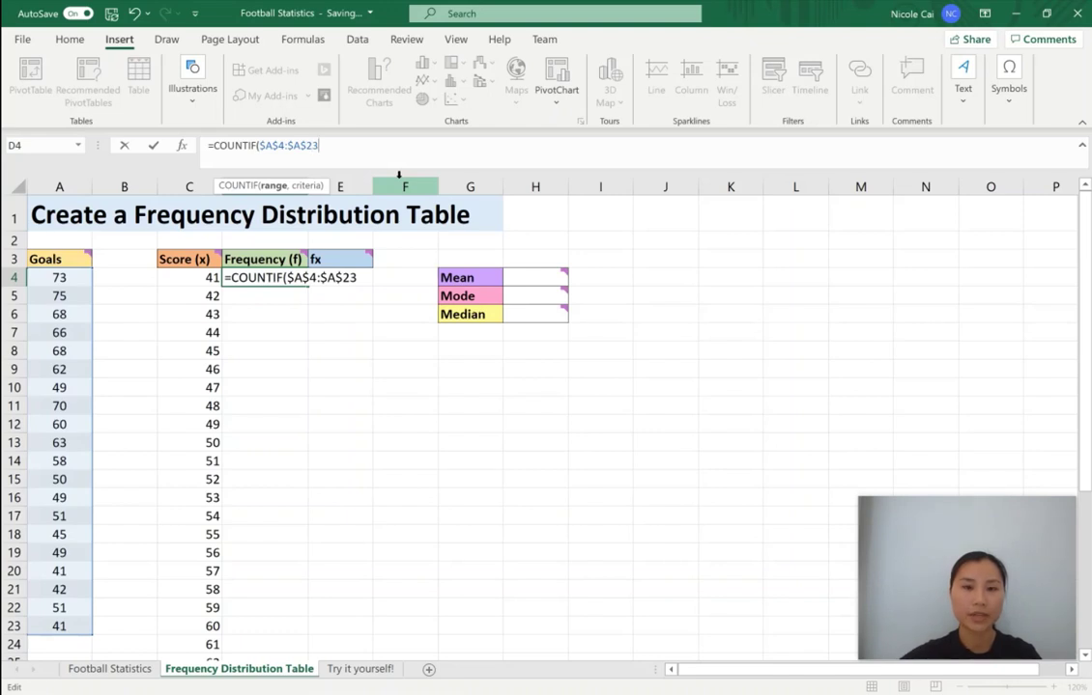
{"action": "type", "text": ","}
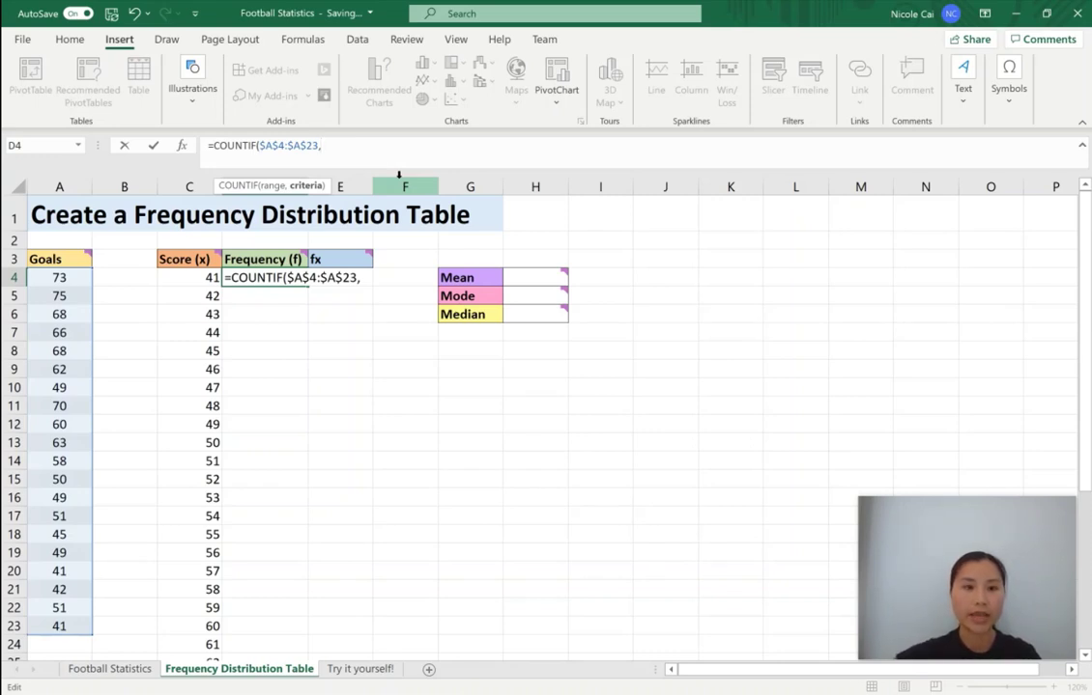
{"action": "left_click", "coordinate": [212, 281]}
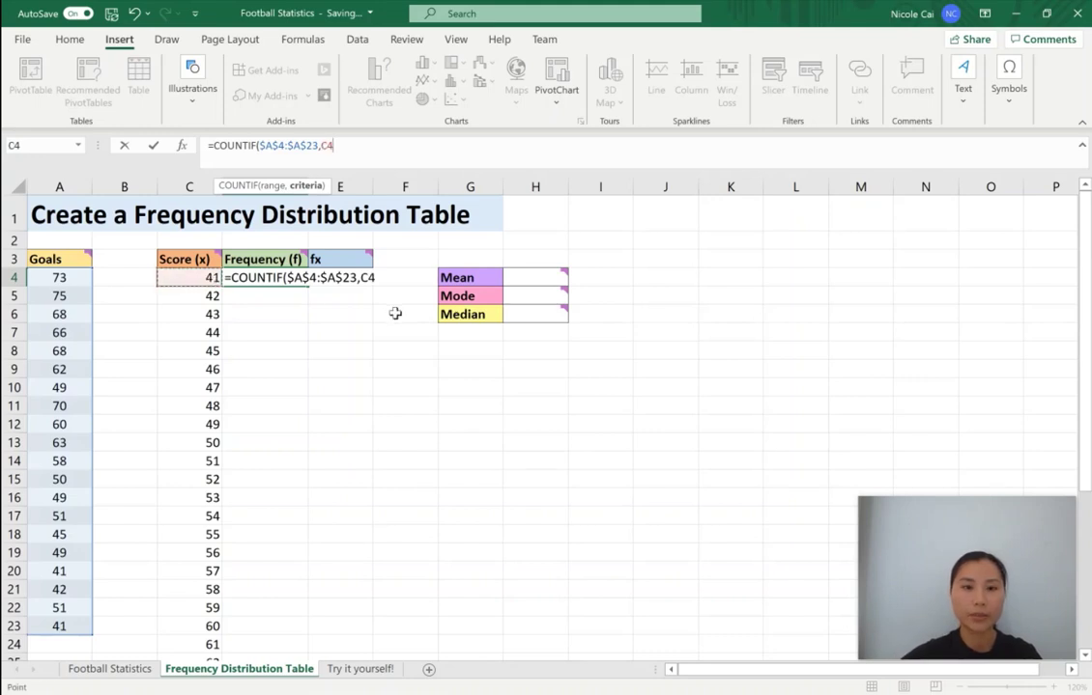
{"action": "type", "text": ")"}
{"action": "key", "text": "Return"}
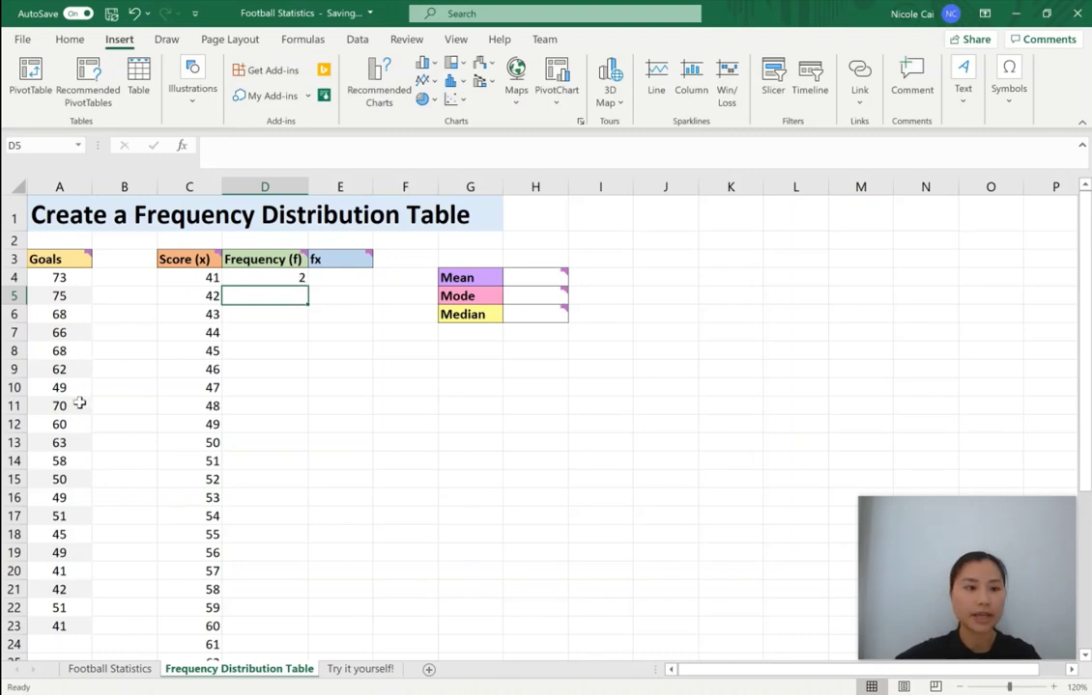
Copy D4's COUNTIF formula down to D38 so every score 41–75 has a frequency.
{"action": "left_click", "coordinate": [78, 569]}
{"action": "left_click", "coordinate": [75, 627]}
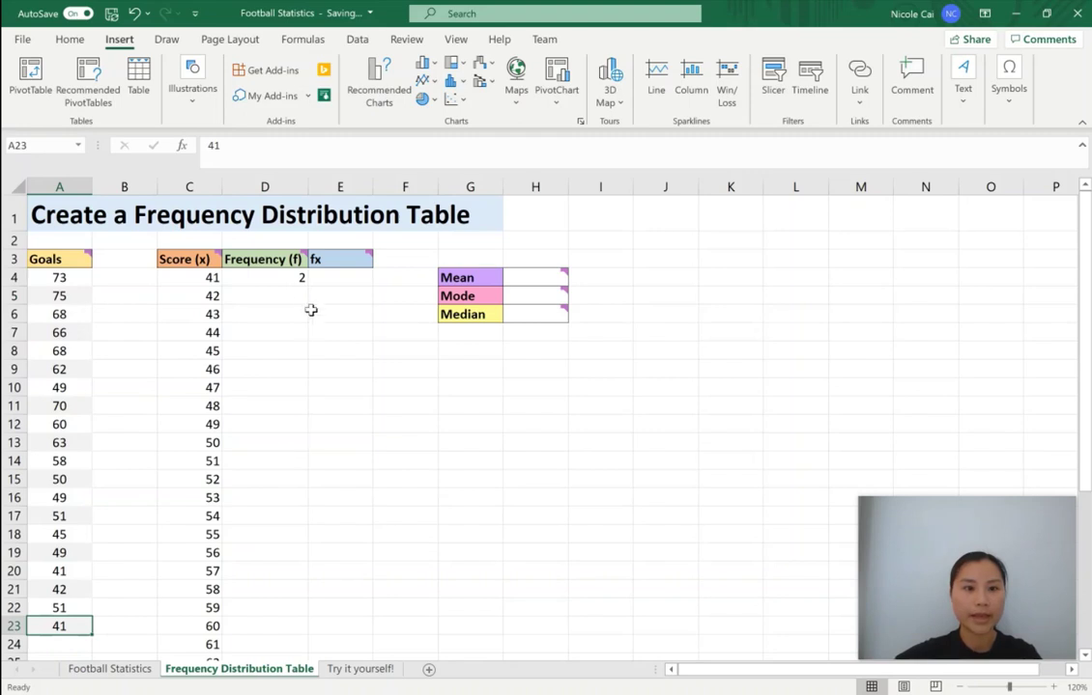
{"action": "left_click", "coordinate": [292, 277]}
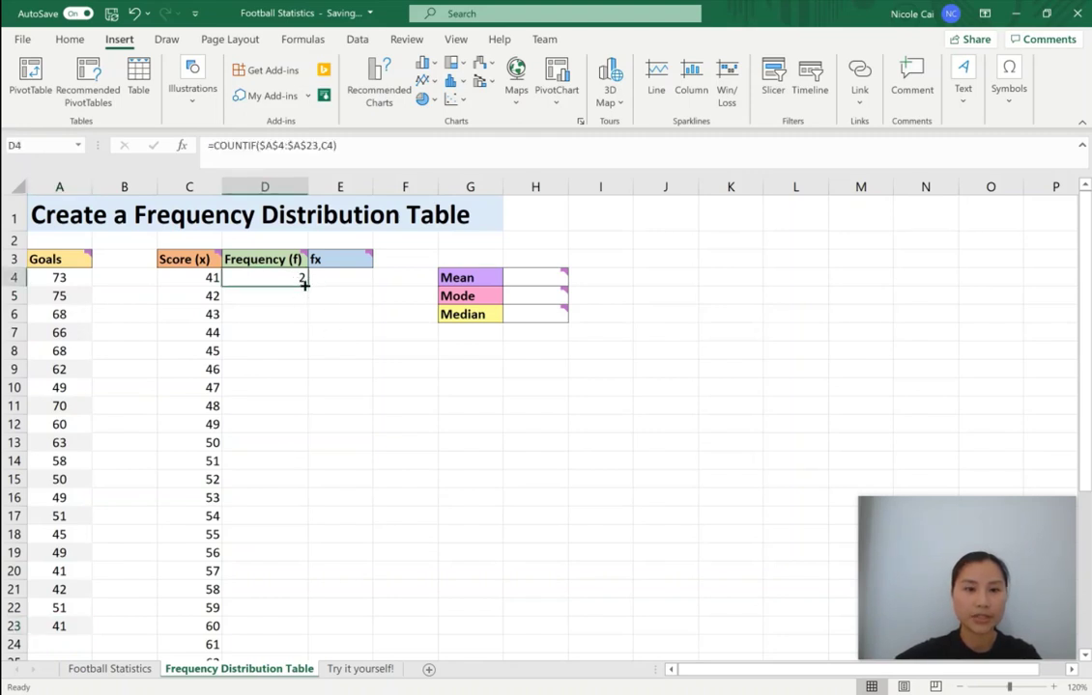
{"action": "left_click_drag", "start_coordinate": [305, 285], "coordinate": [308, 654]}
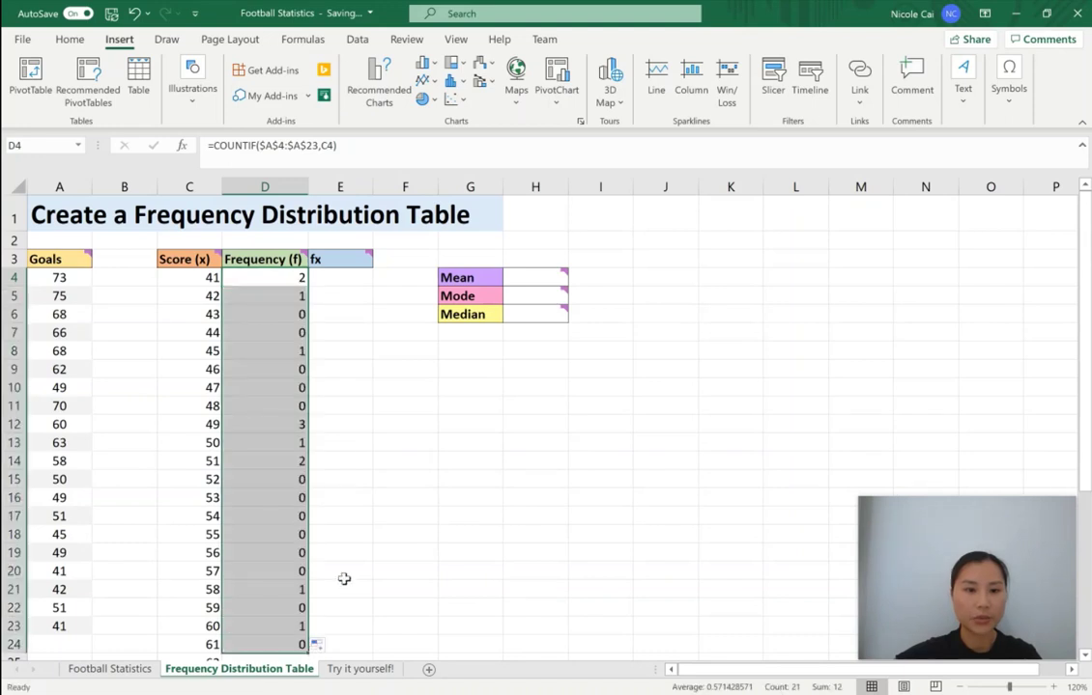
{"action": "scroll", "coordinate": [344, 578], "scroll_direction": "down", "scroll_amount": 3}
{"action": "scroll", "coordinate": [343, 541], "scroll_direction": "down", "scroll_amount": 1}
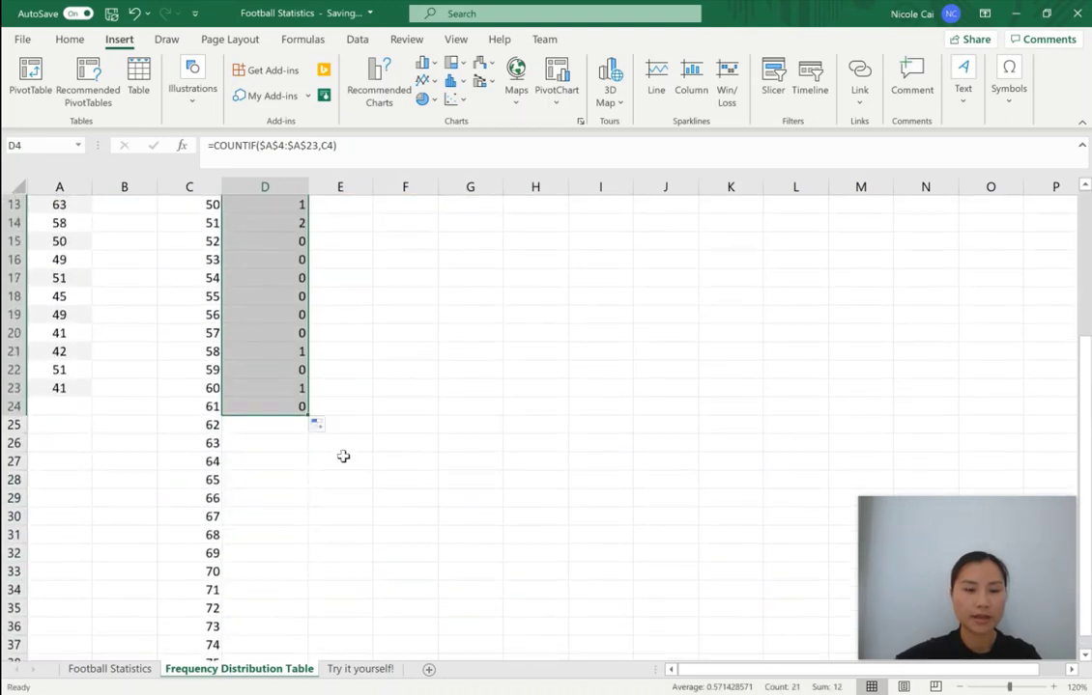
{"action": "left_click_drag", "start_coordinate": [307, 421], "coordinate": [299, 626]}
Enter =SUM(D4:D38) in D39, giving a frequency total of 20.
{"action": "left_click", "coordinate": [287, 642]}
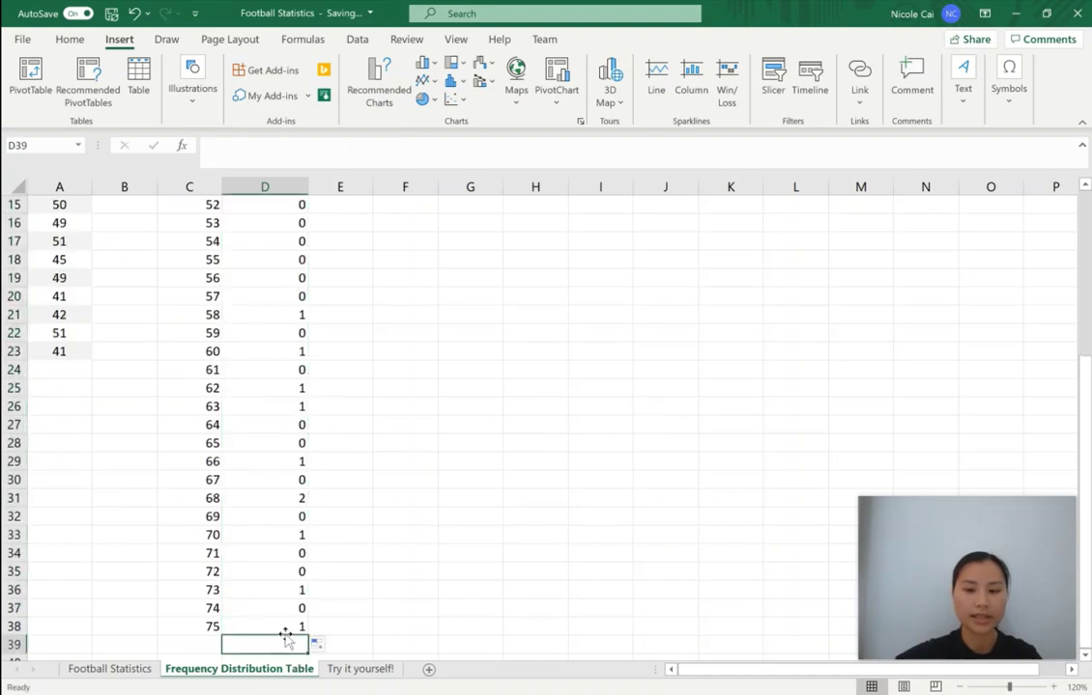
{"action": "type", "text": "="}
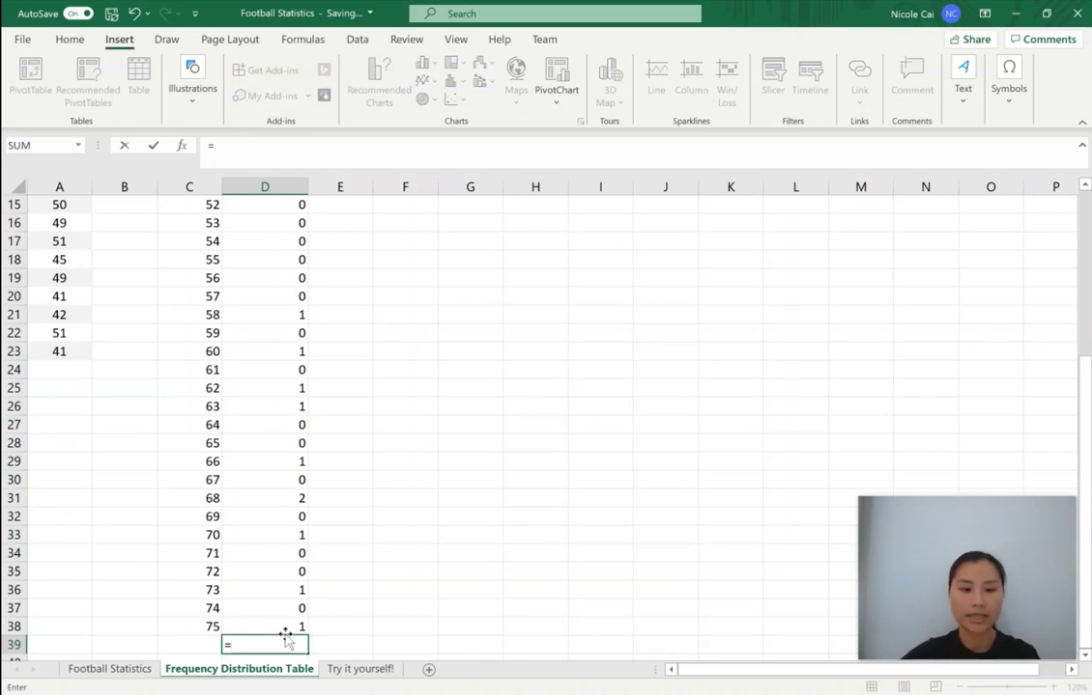
{"action": "type", "text": "sum"}
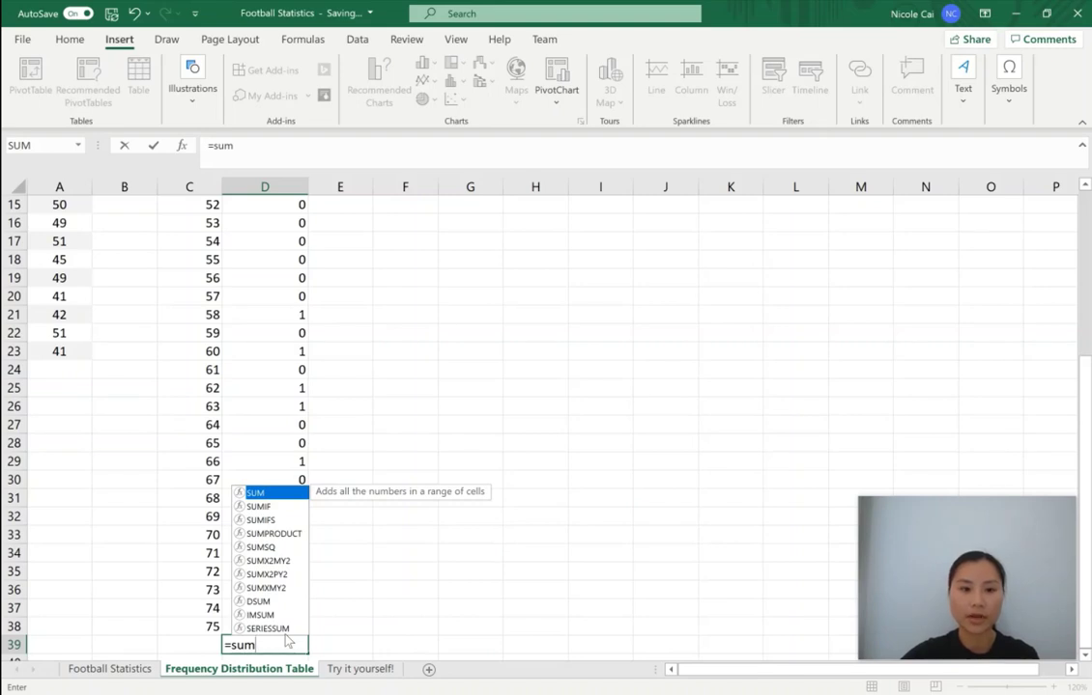
{"action": "type", "text": "("}
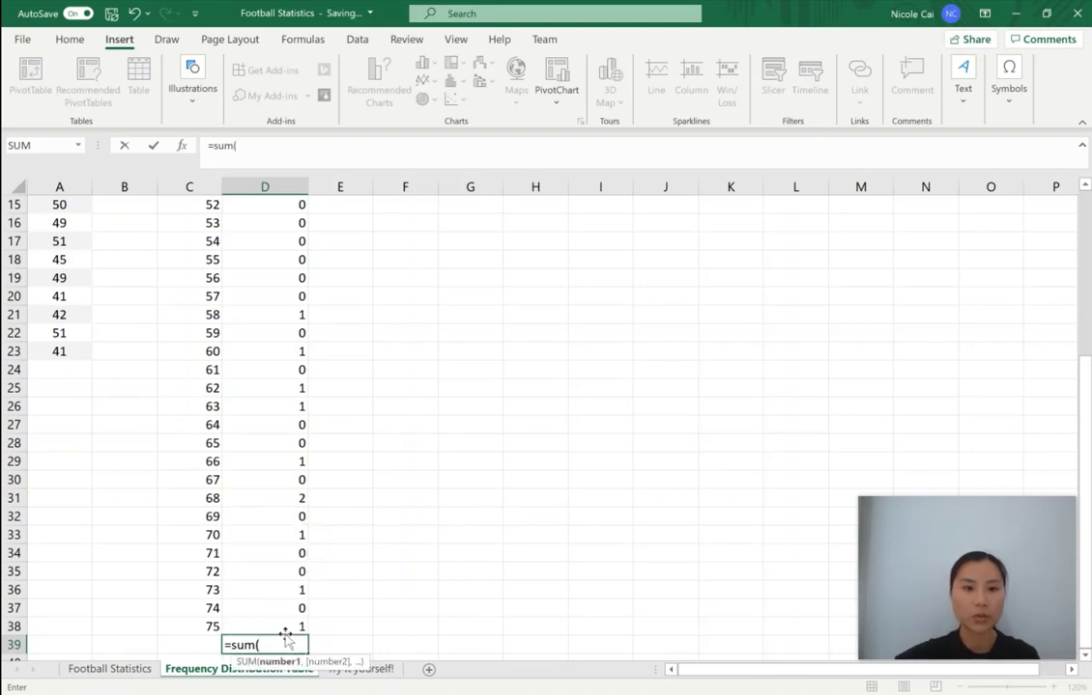
{"action": "scroll", "coordinate": [318, 425], "scroll_direction": "up", "scroll_amount": 5}
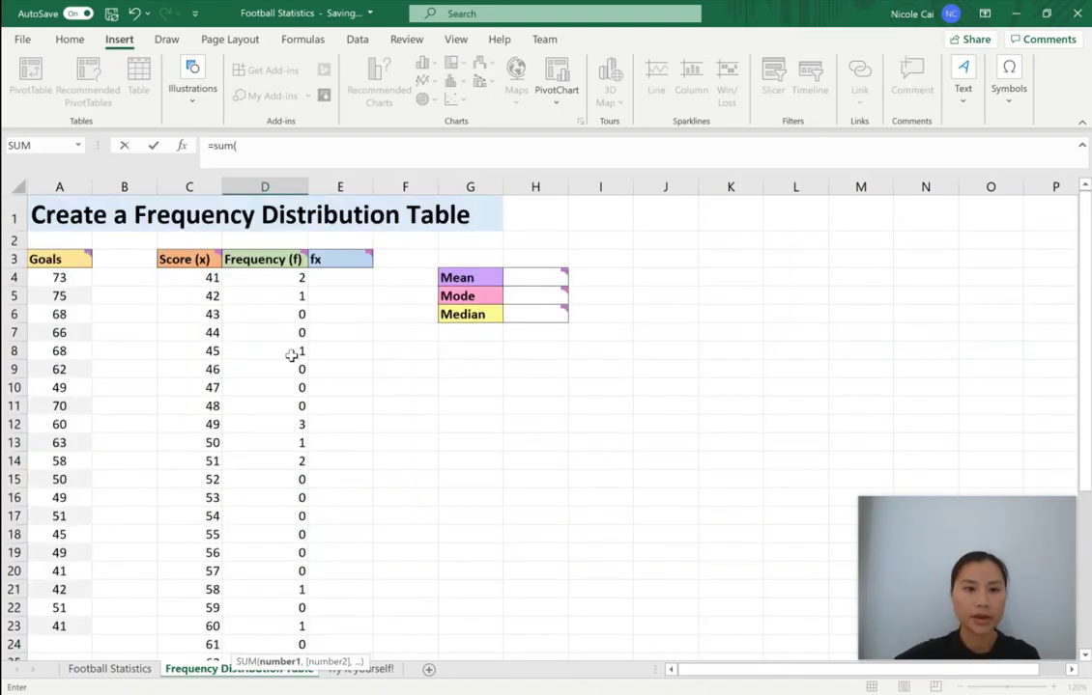
{"action": "left_click_drag", "start_coordinate": [293, 280], "coordinate": [290, 589]}
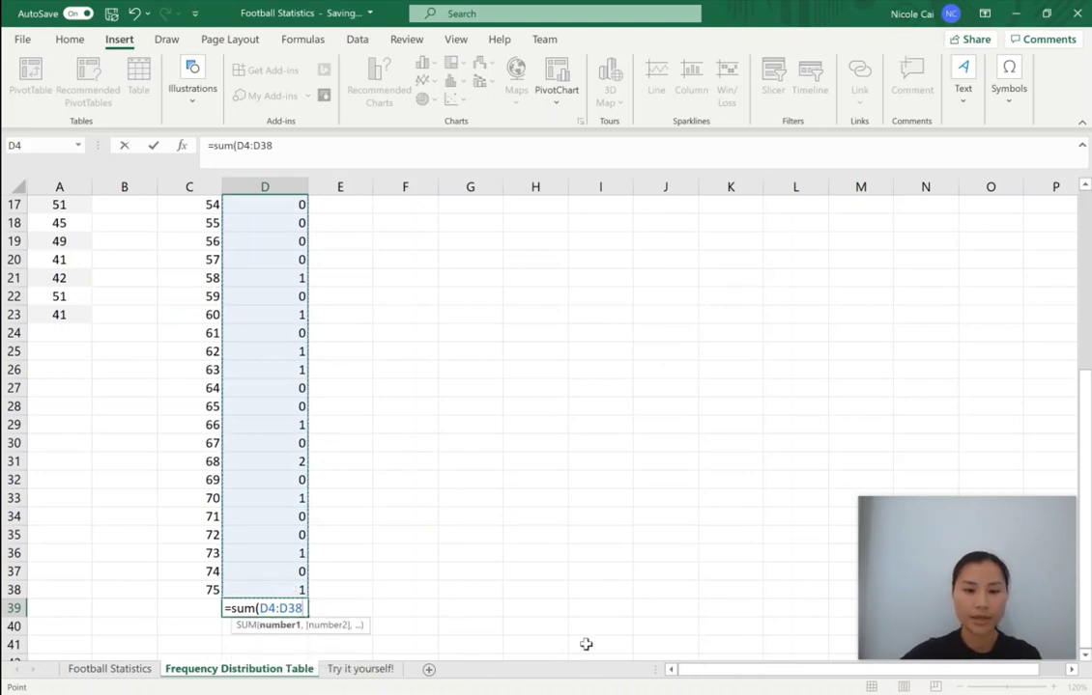
{"action": "type", "text": ")"}
{"action": "key", "text": "Return"}
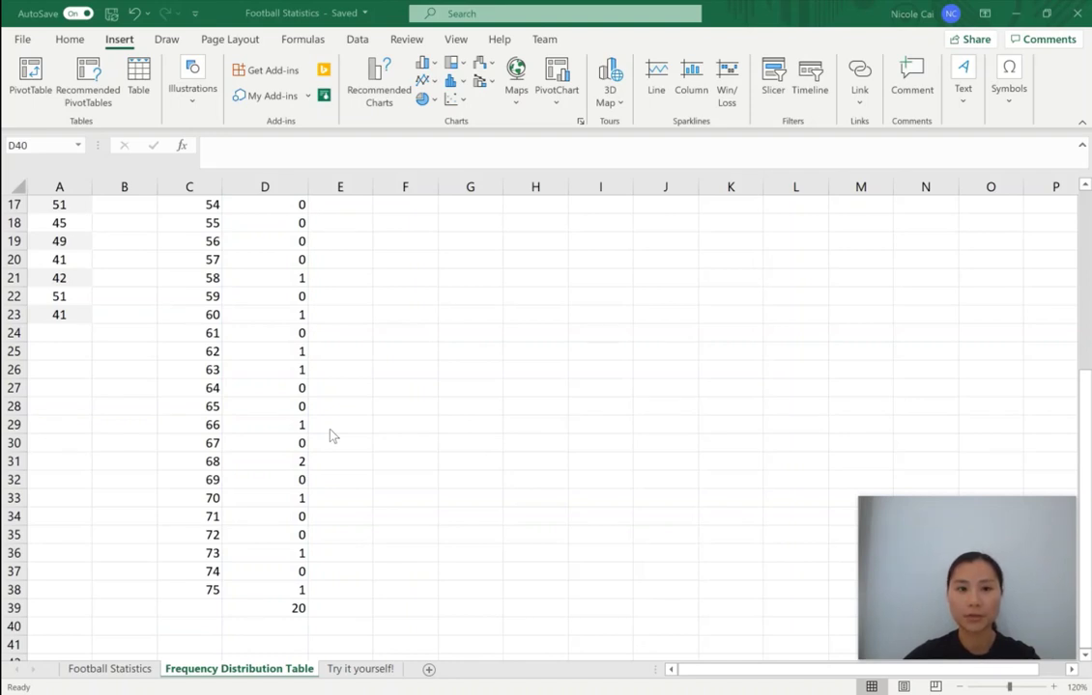
{"action": "scroll", "coordinate": [355, 386], "scroll_direction": "up", "scroll_amount": 5}
{"action": "left_click", "coordinate": [365, 280]}
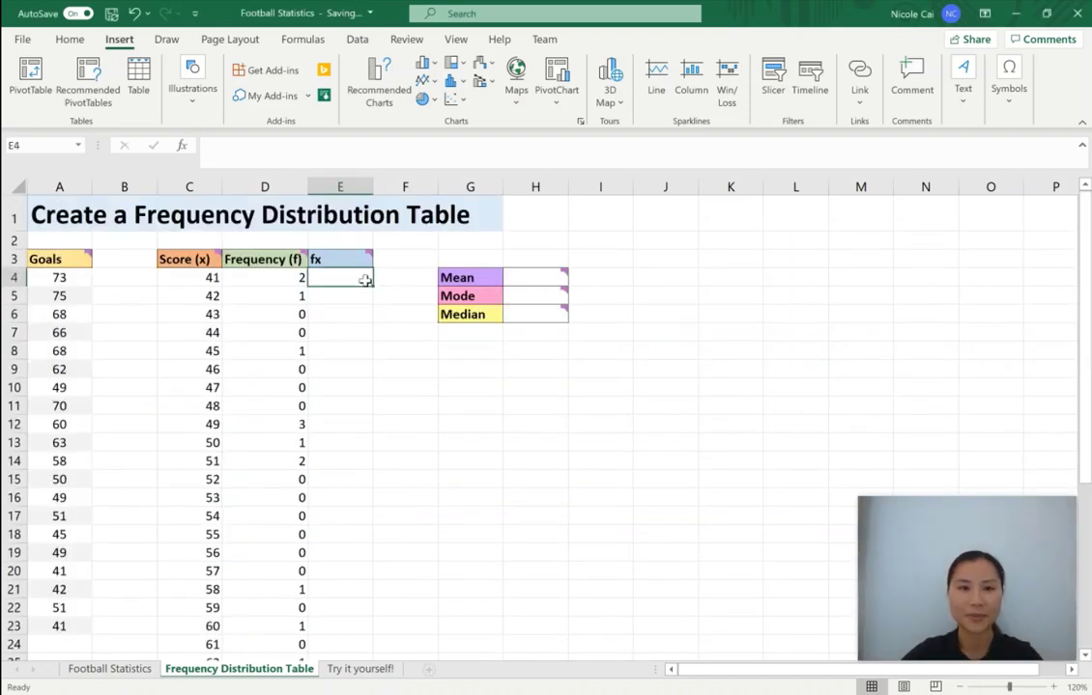
Enter =D4*C4 in E4 to multiply the frequency by the score.
{"action": "mouse_move", "coordinate": [360, 260]}
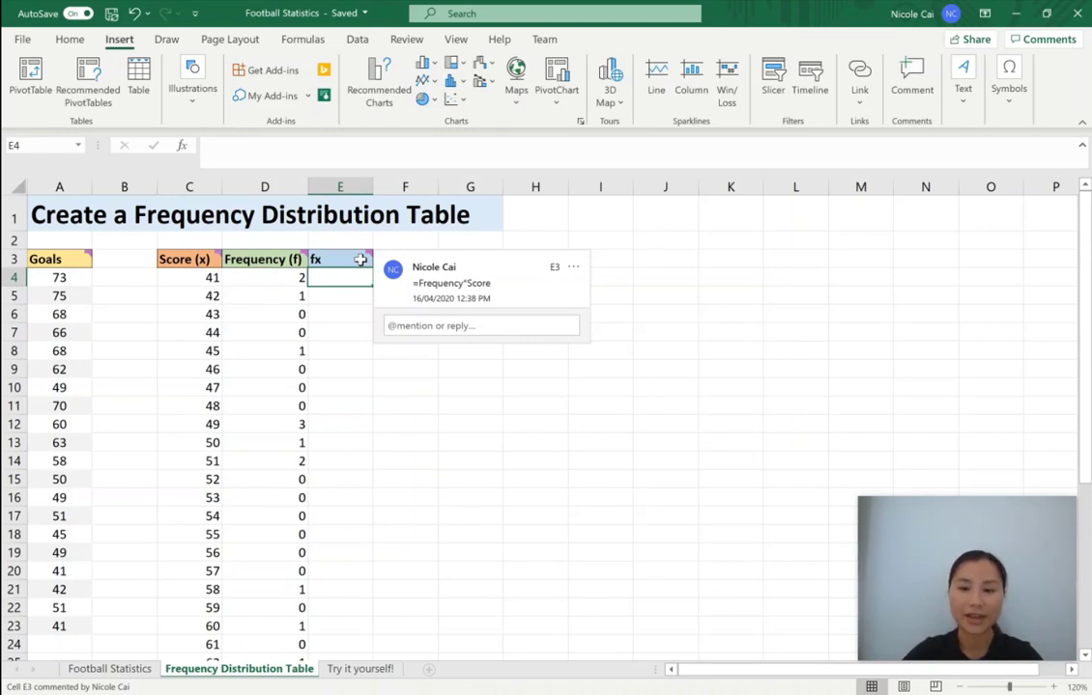
{"action": "type", "text": "="}
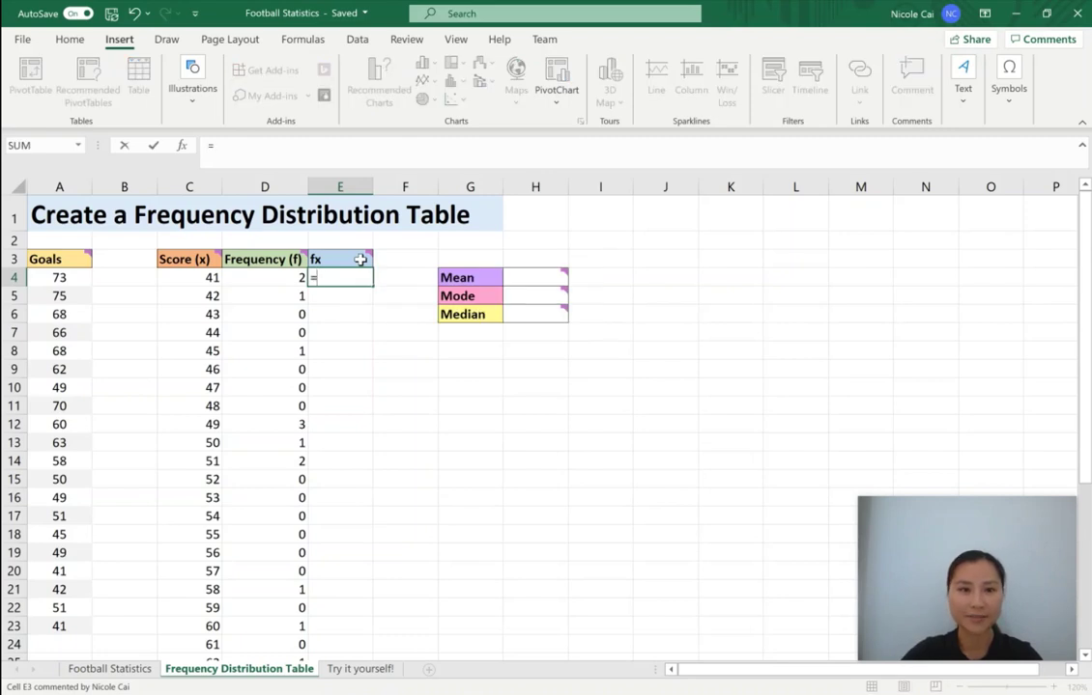
{"action": "left_click", "coordinate": [293, 281]}
{"action": "type", "text": "*"}
{"action": "left_click", "coordinate": [199, 279]}
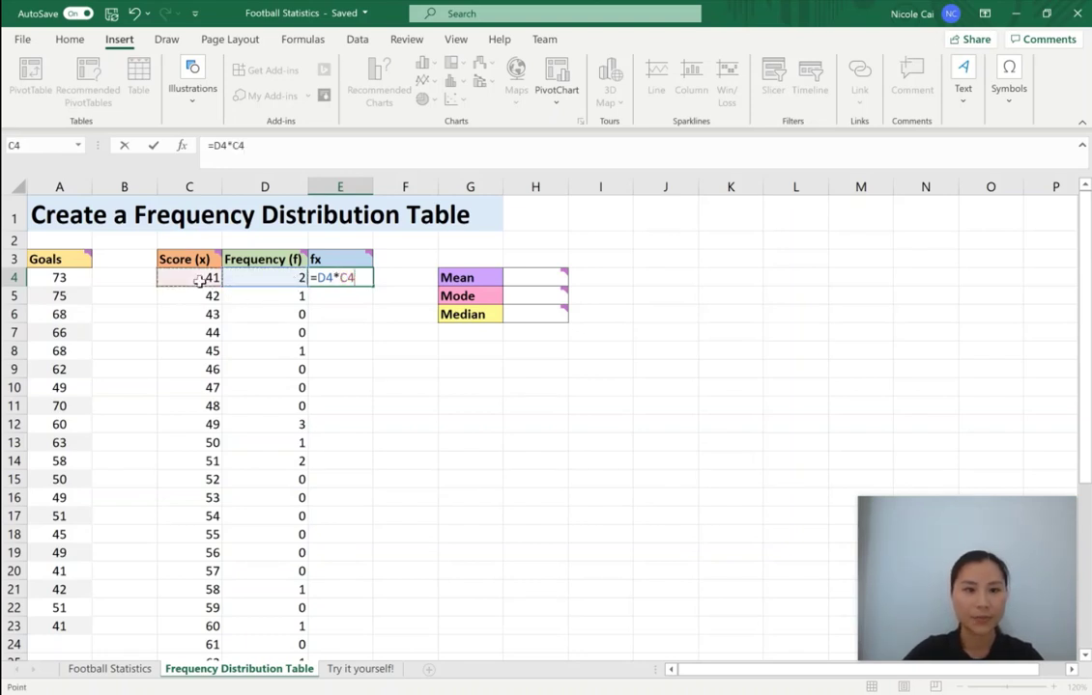
{"action": "key", "text": "Return"}
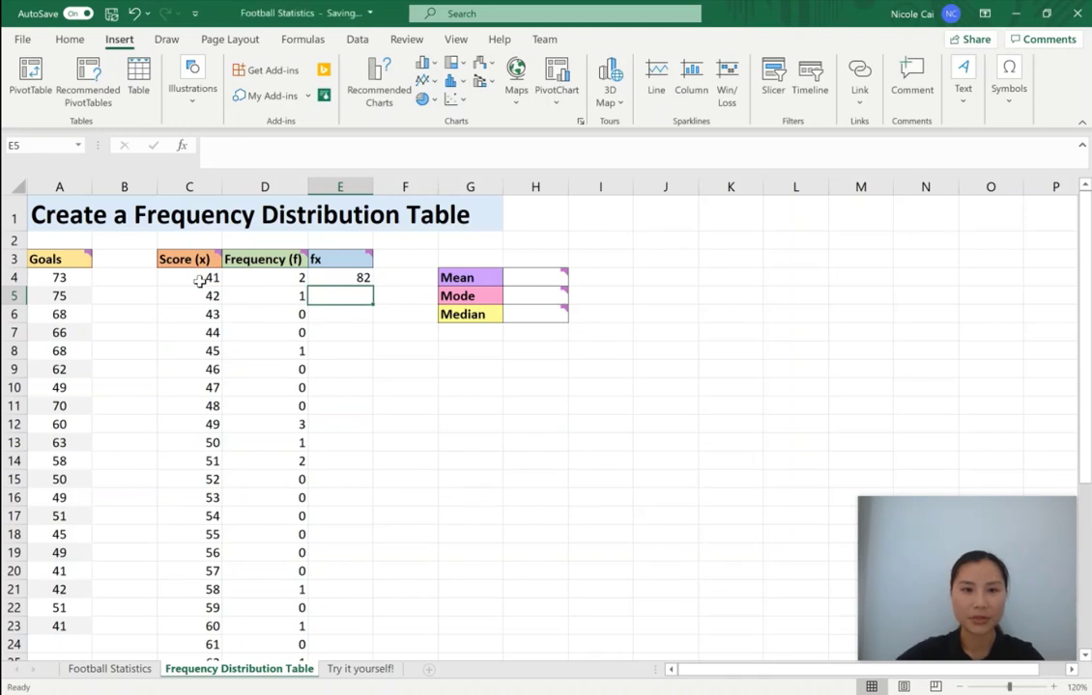
Fill the fx product formula from E4 down to E38 for scores through 75.
{"action": "left_click", "coordinate": [343, 279]}
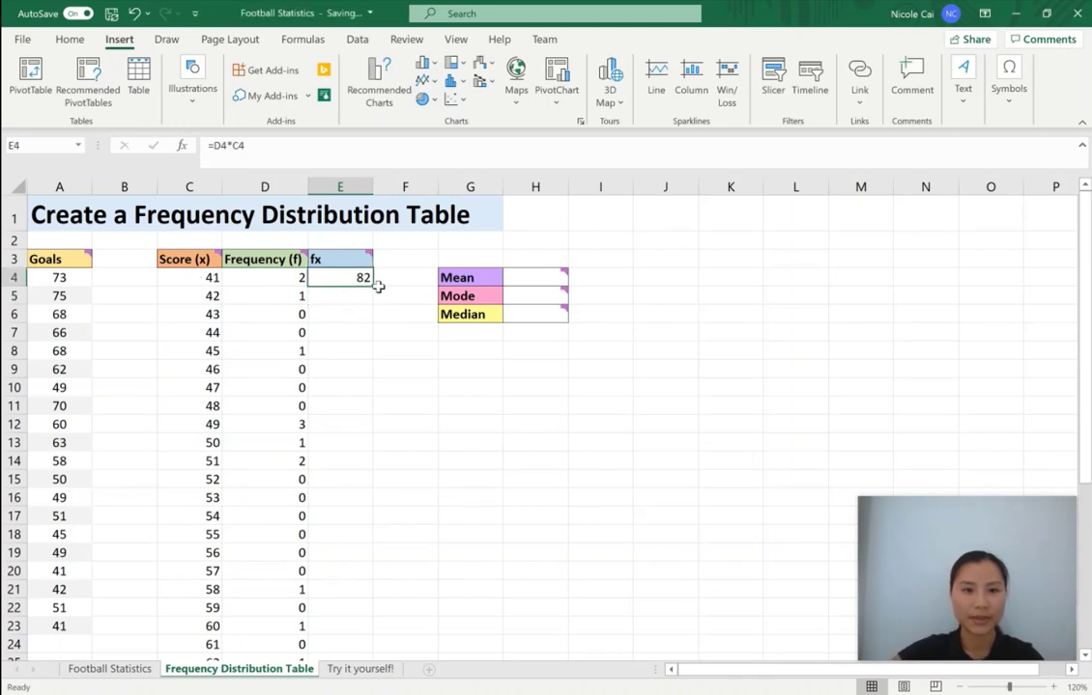
{"action": "left_click_drag", "start_coordinate": [372, 286], "coordinate": [382, 634]}
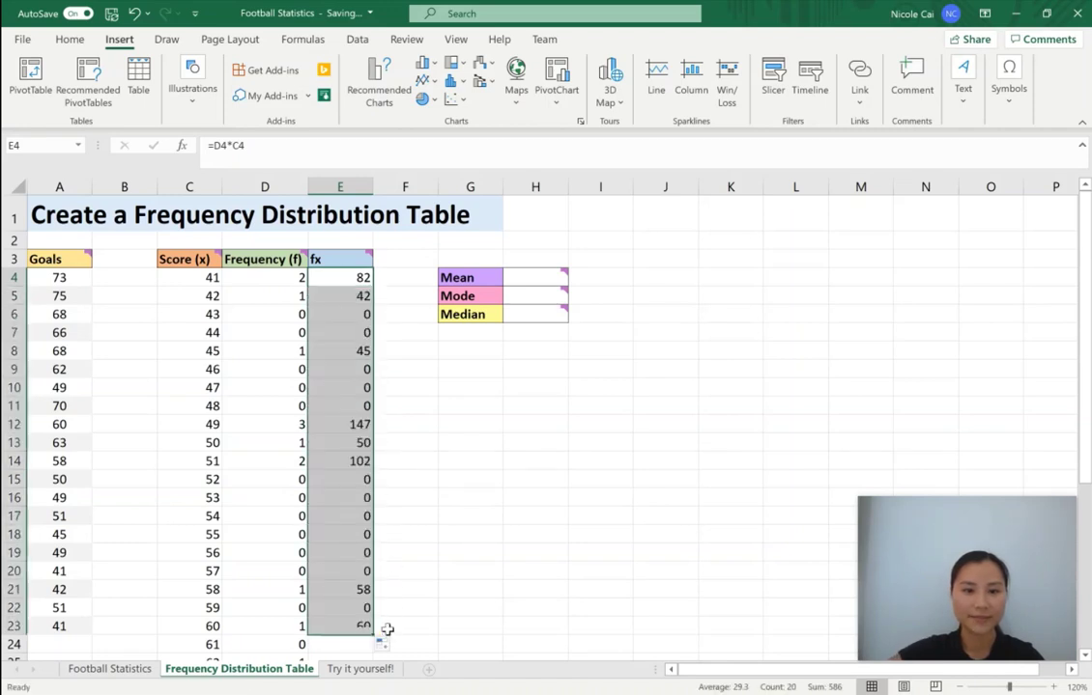
{"action": "scroll", "coordinate": [397, 598], "scroll_direction": "down", "scroll_amount": 6}
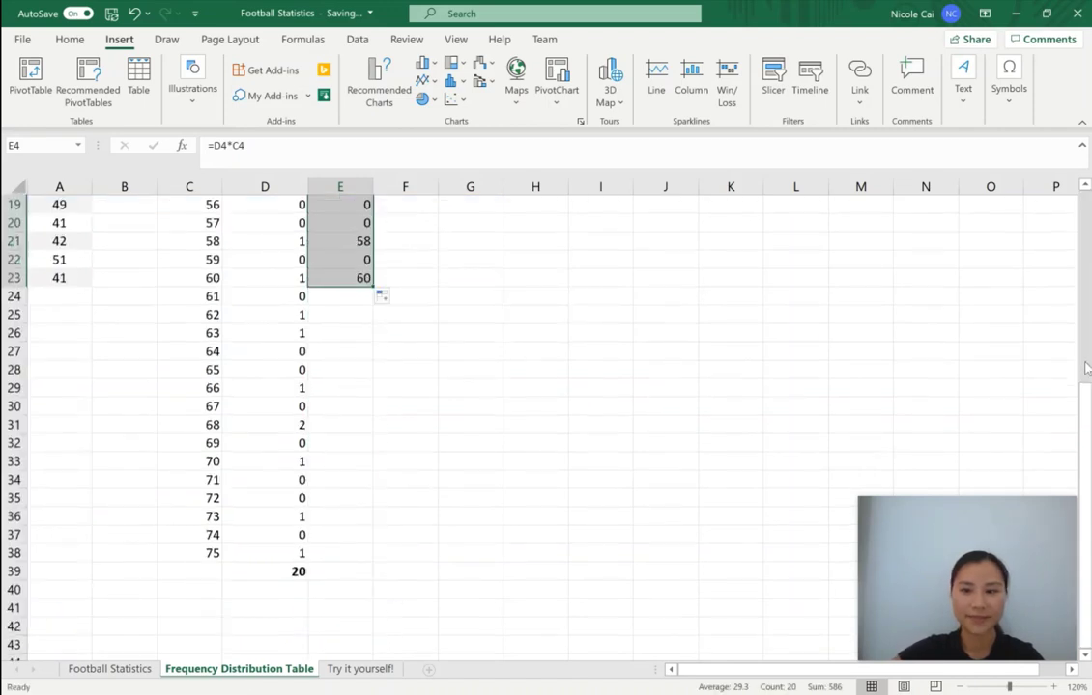
{"action": "left_click_drag", "start_coordinate": [371, 288], "coordinate": [365, 556]}
{"action": "left_click", "coordinate": [395, 517]}
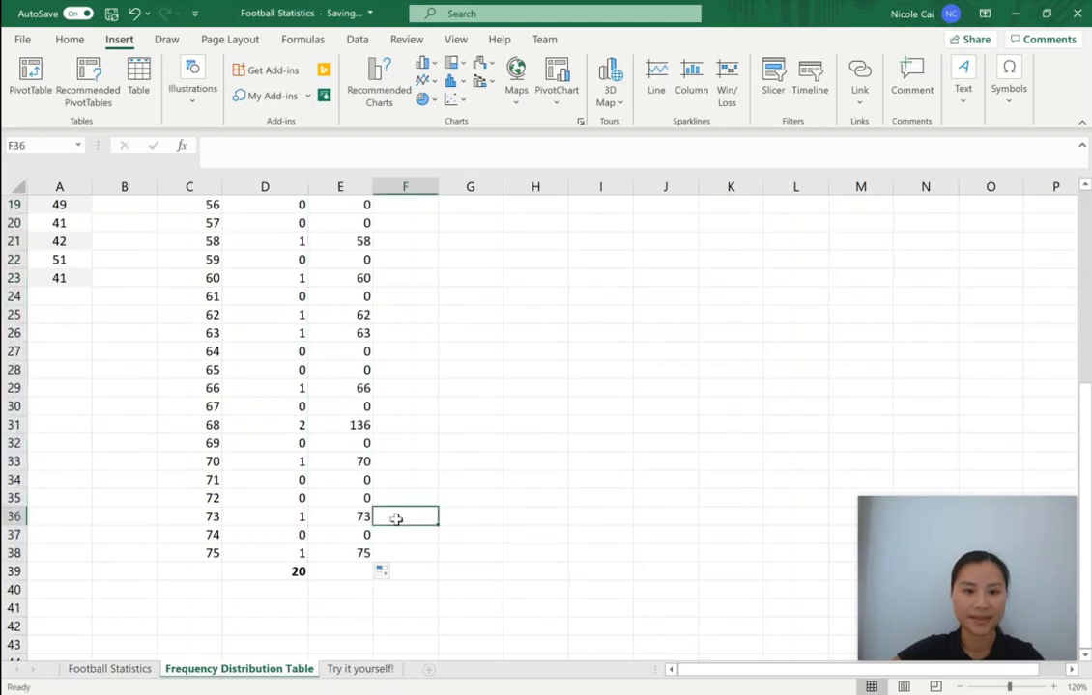
{"action": "scroll", "coordinate": [353, 610], "scroll_direction": "up", "scroll_amount": 1}
{"action": "left_click", "coordinate": [353, 610]}
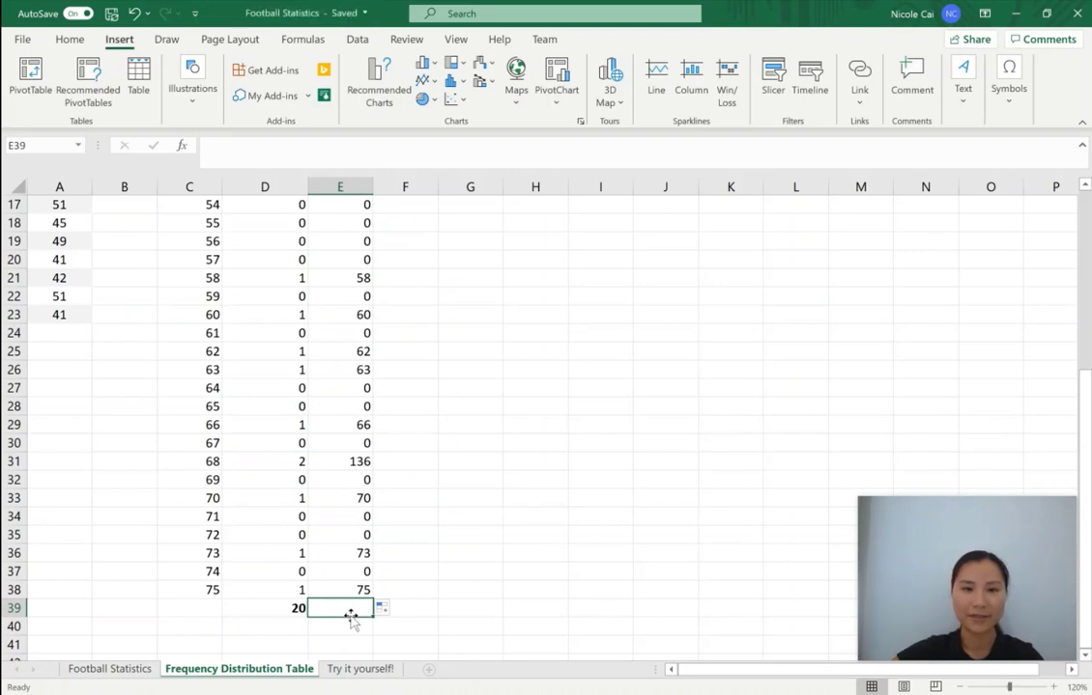
Enter =SUM(E4:E38) in E39, giving 1131, and make it bold.
{"action": "type", "text": "="}
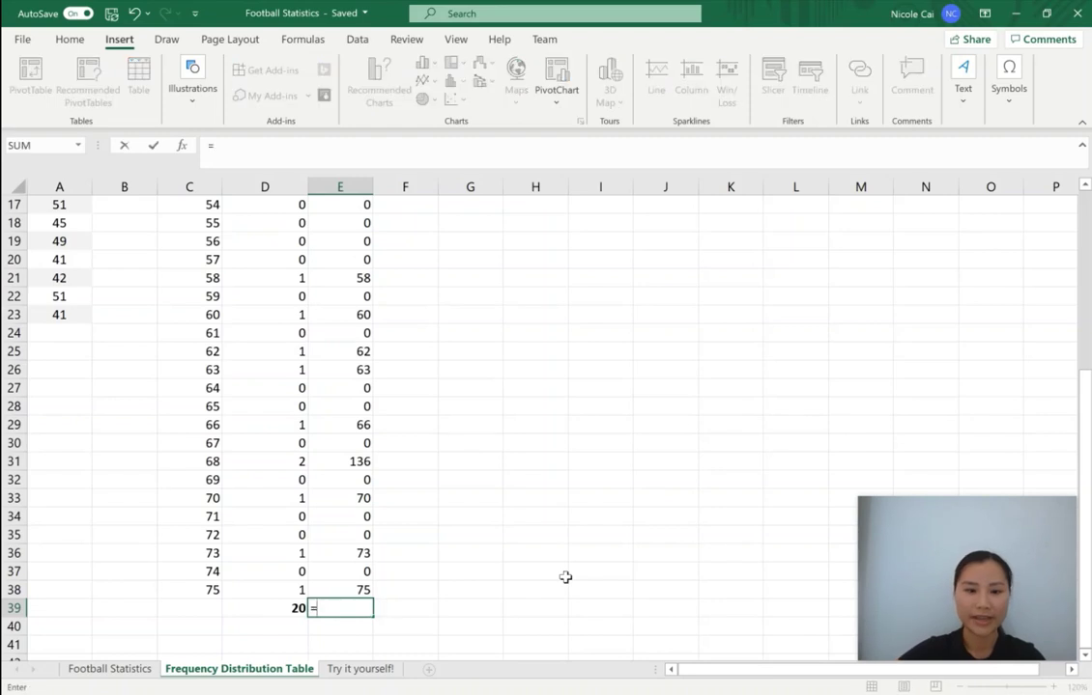
{"action": "type", "text": "sum"}
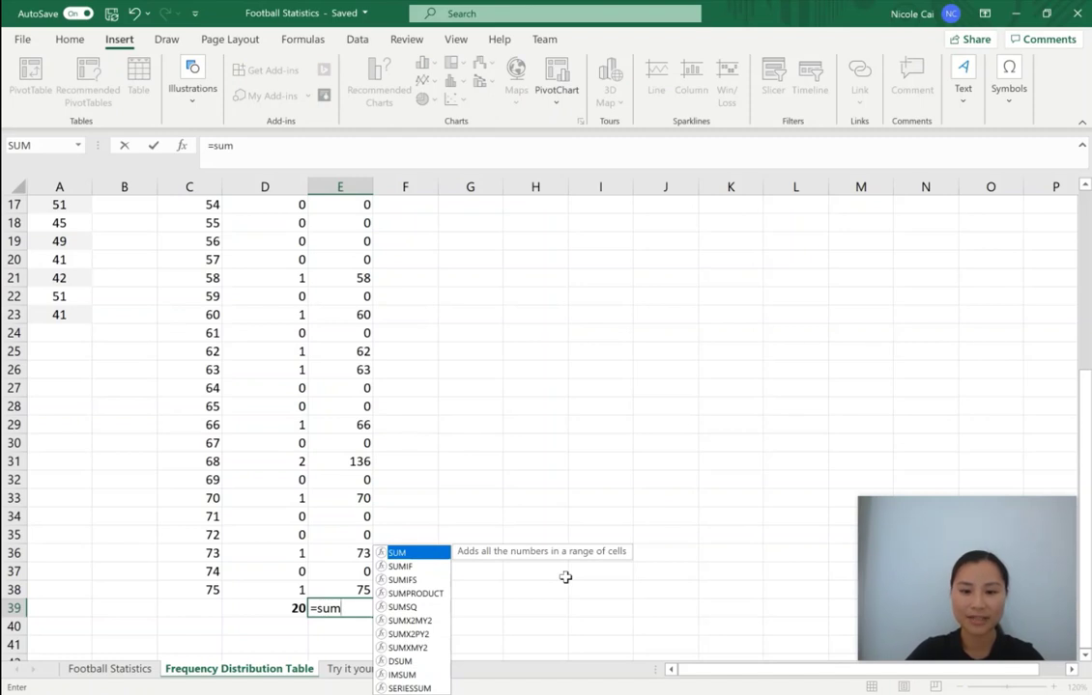
{"action": "type", "text": "("}
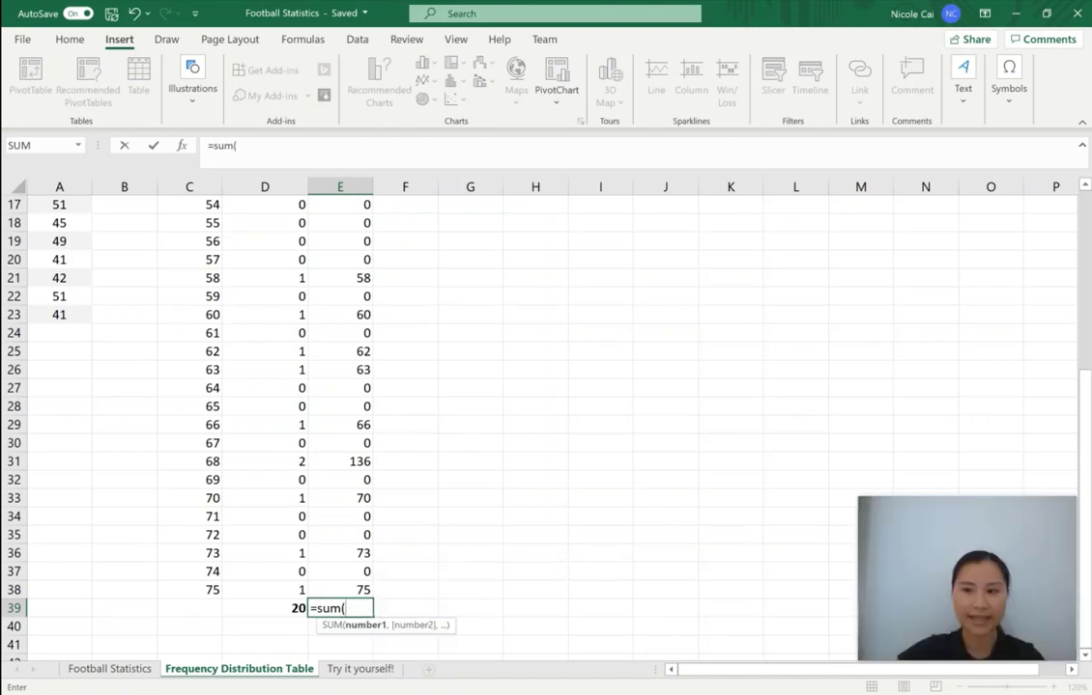
{"action": "left_click_drag", "start_coordinate": [1086, 361], "coordinate": [1086, 198]}
{"action": "left_click", "coordinate": [354, 278]}
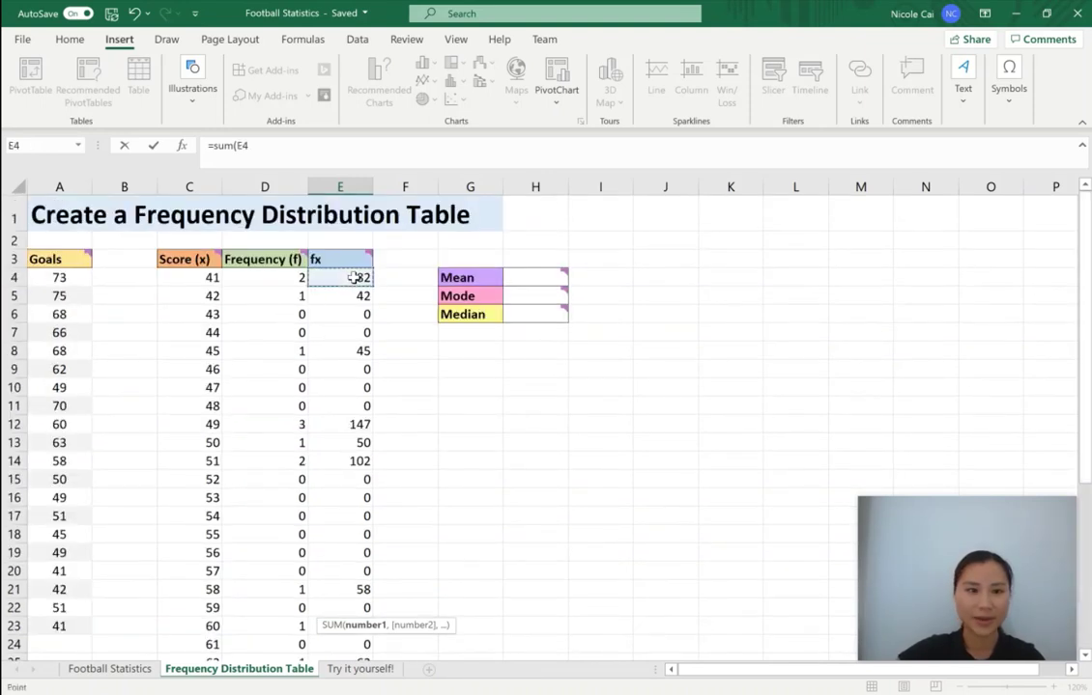
{"action": "left_click_drag", "start_coordinate": [349, 278], "coordinate": [368, 606]}
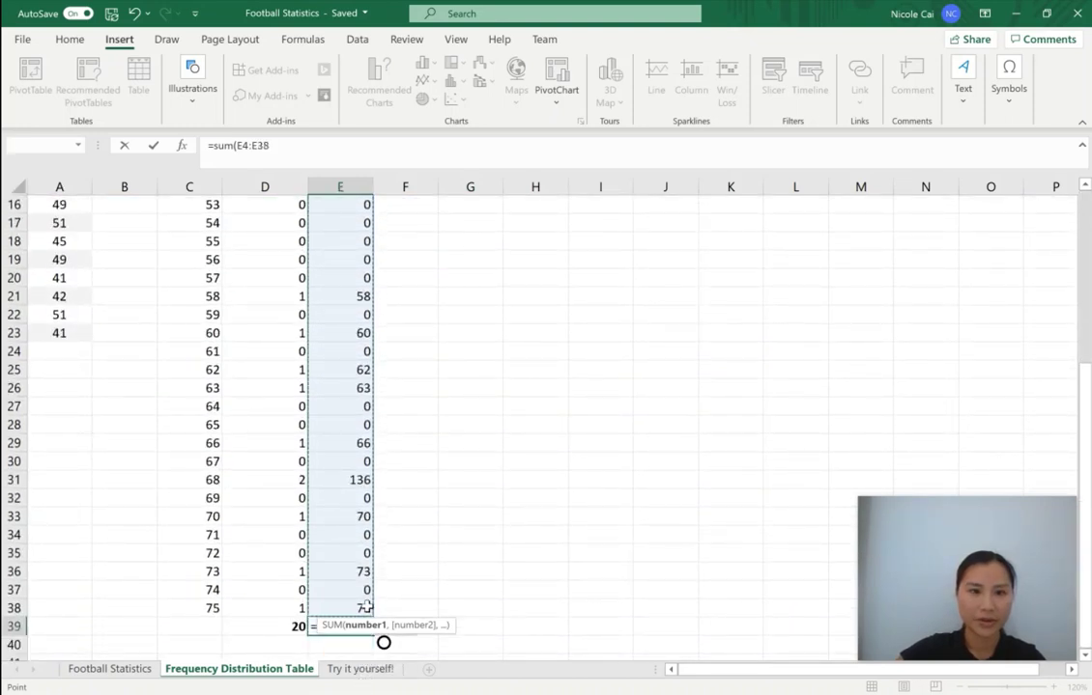
{"action": "left_click_drag", "start_coordinate": [367, 607], "coordinate": [369, 606]}
{"action": "type", "text": ")"}
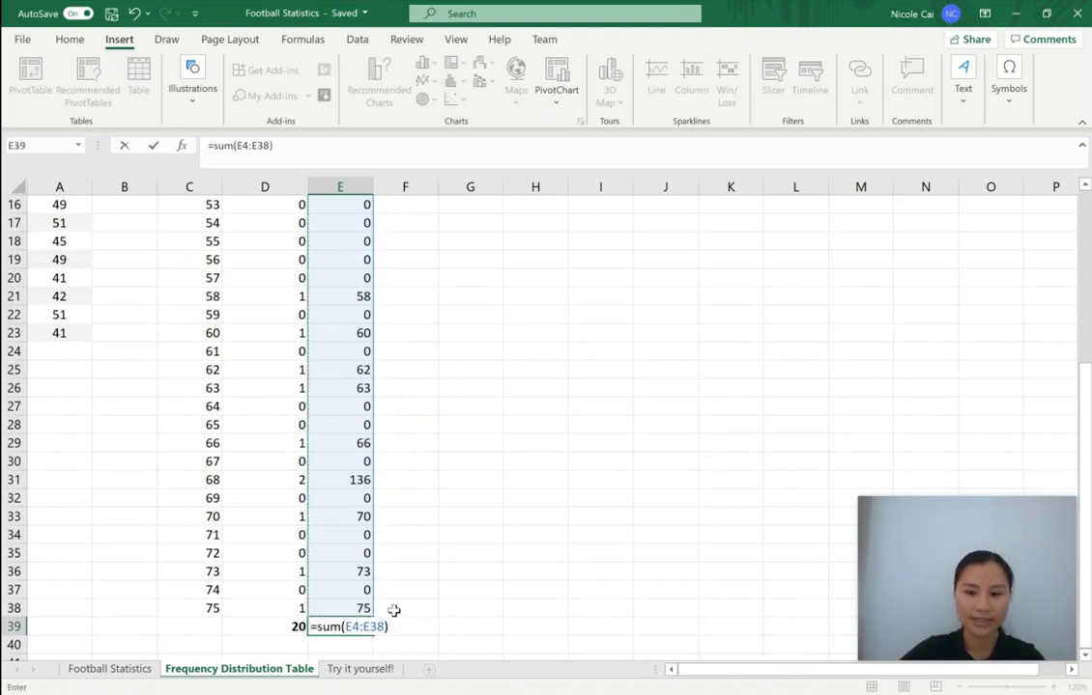
{"action": "key", "text": "Return"}
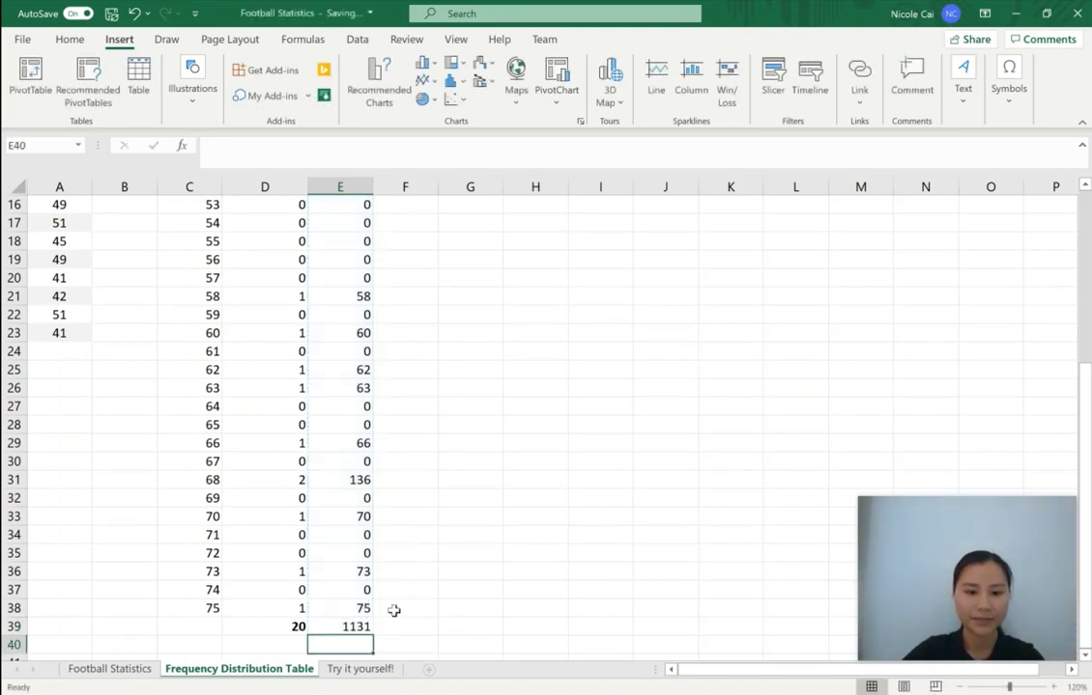
{"action": "left_click", "coordinate": [360, 628]}
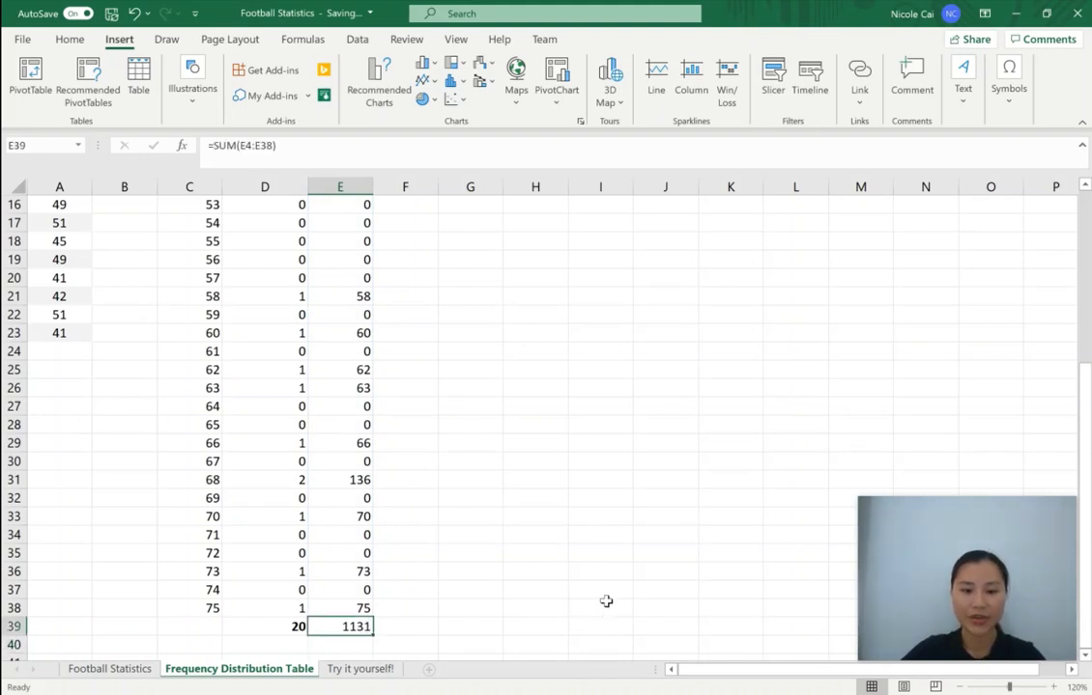
{"action": "key", "text": "ctrl+b"}
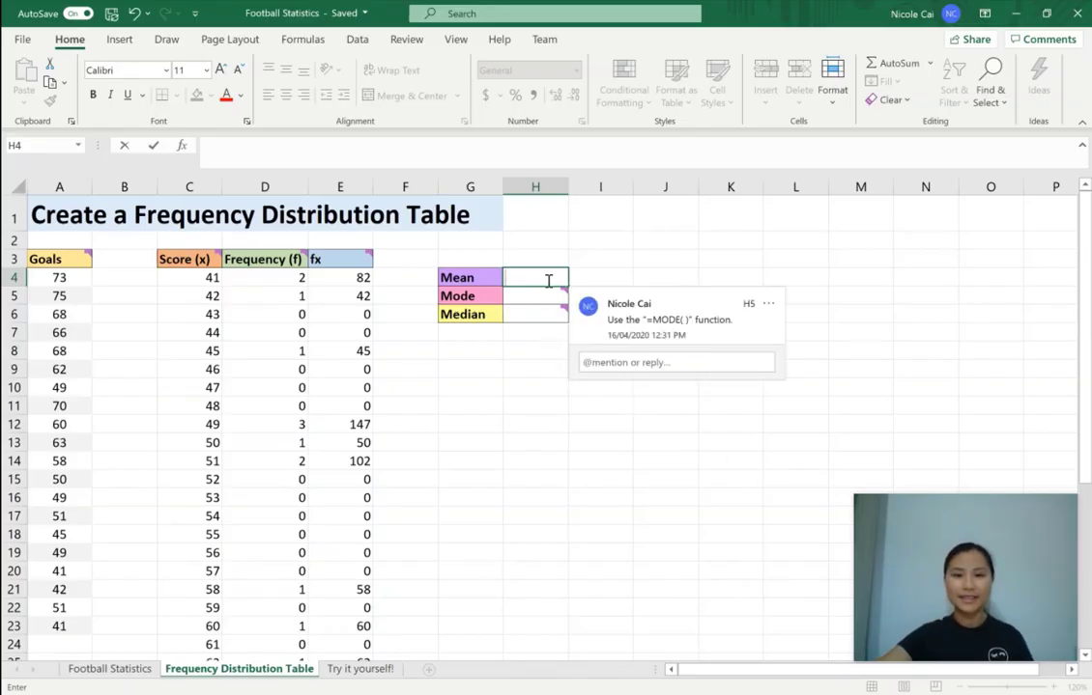
Enter =E39/D39 in H4 so the Mean shows 56.55.
{"action": "mouse_move", "coordinate": [549, 280]}
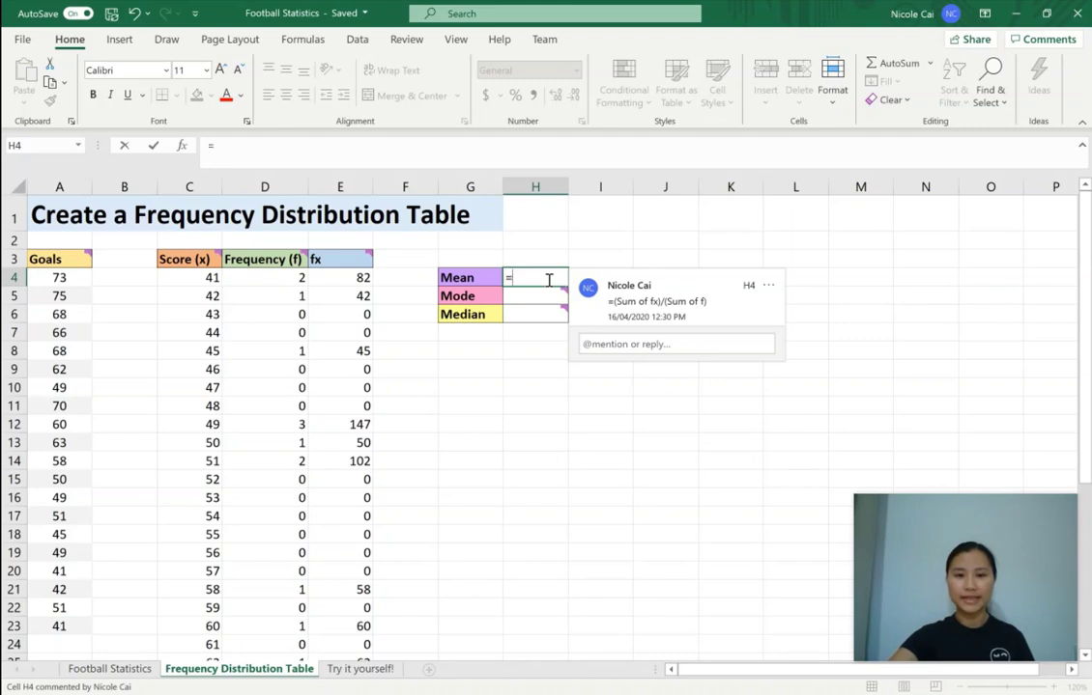
{"action": "type", "text": "="}
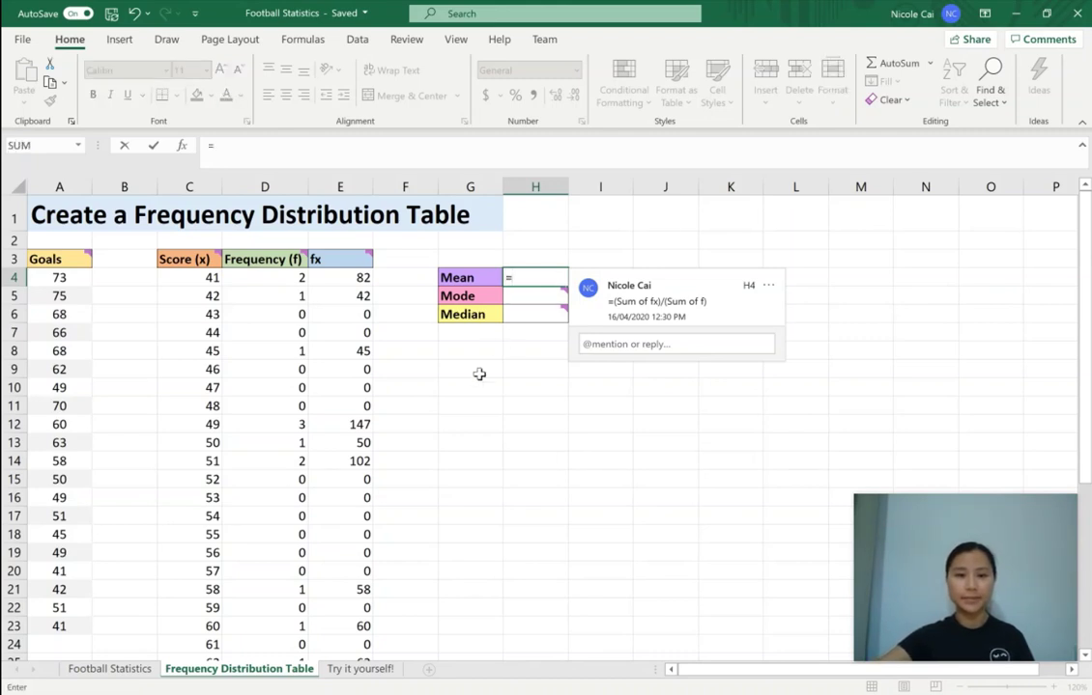
{"action": "scroll", "coordinate": [445, 406], "scroll_direction": "down", "scroll_amount": 8}
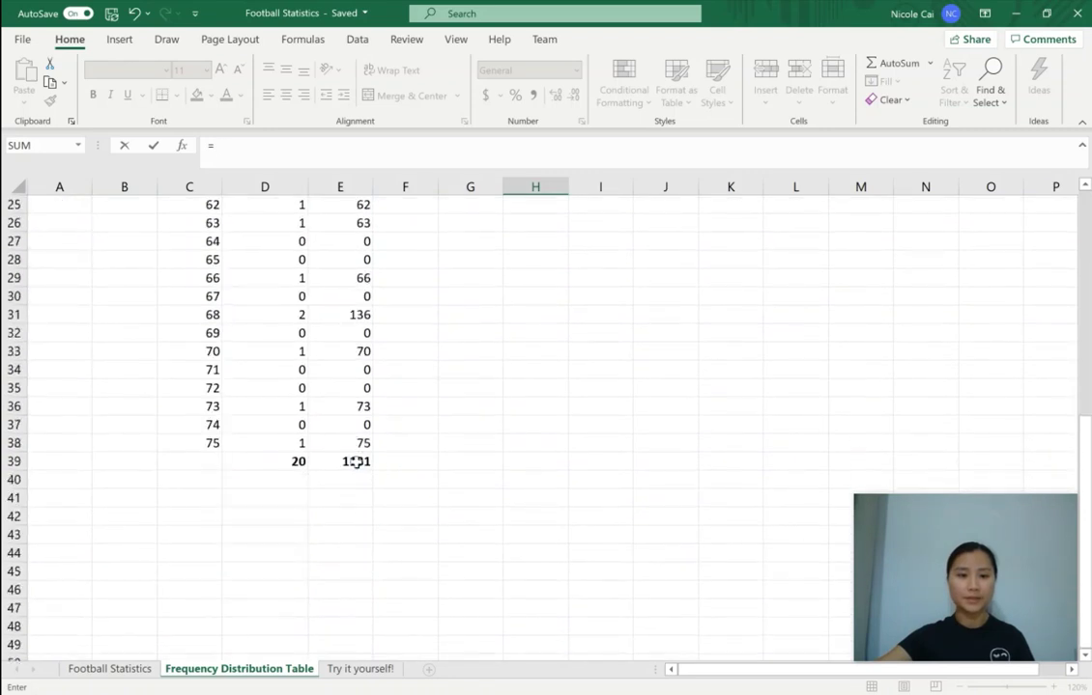
{"action": "left_click", "coordinate": [357, 461]}
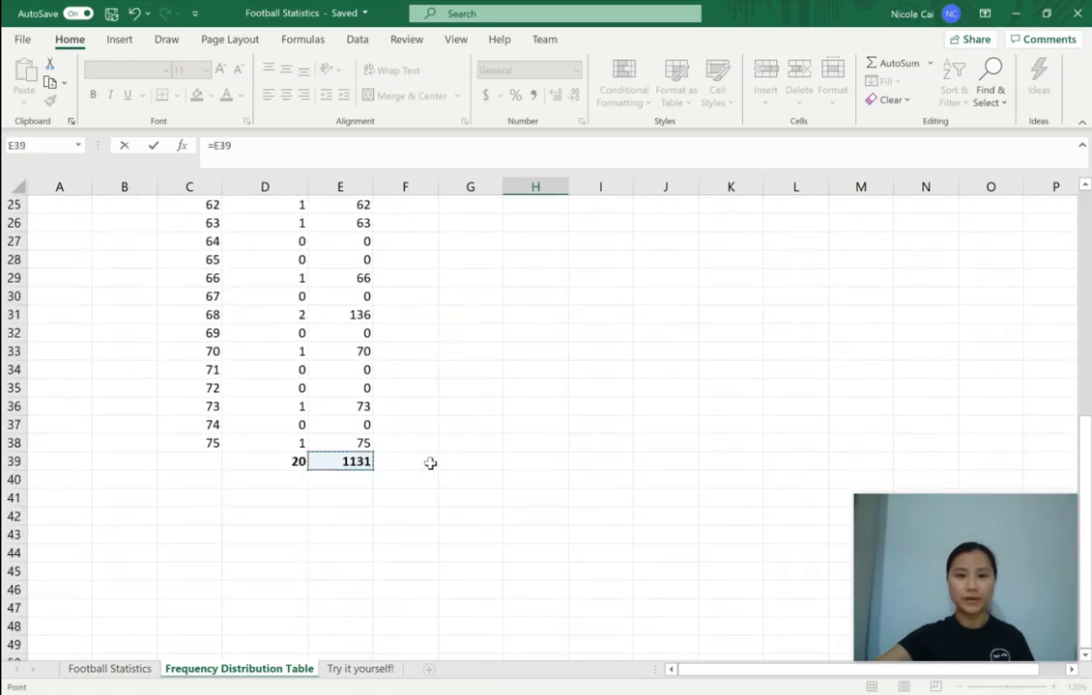
{"action": "type", "text": "/"}
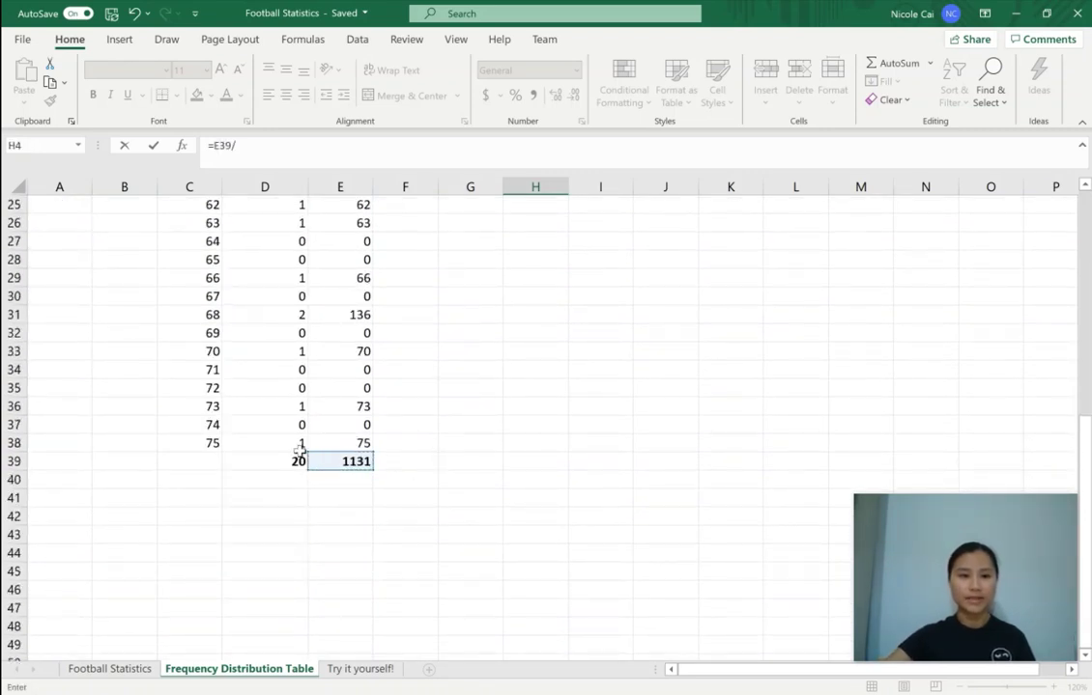
{"action": "left_click", "coordinate": [283, 459]}
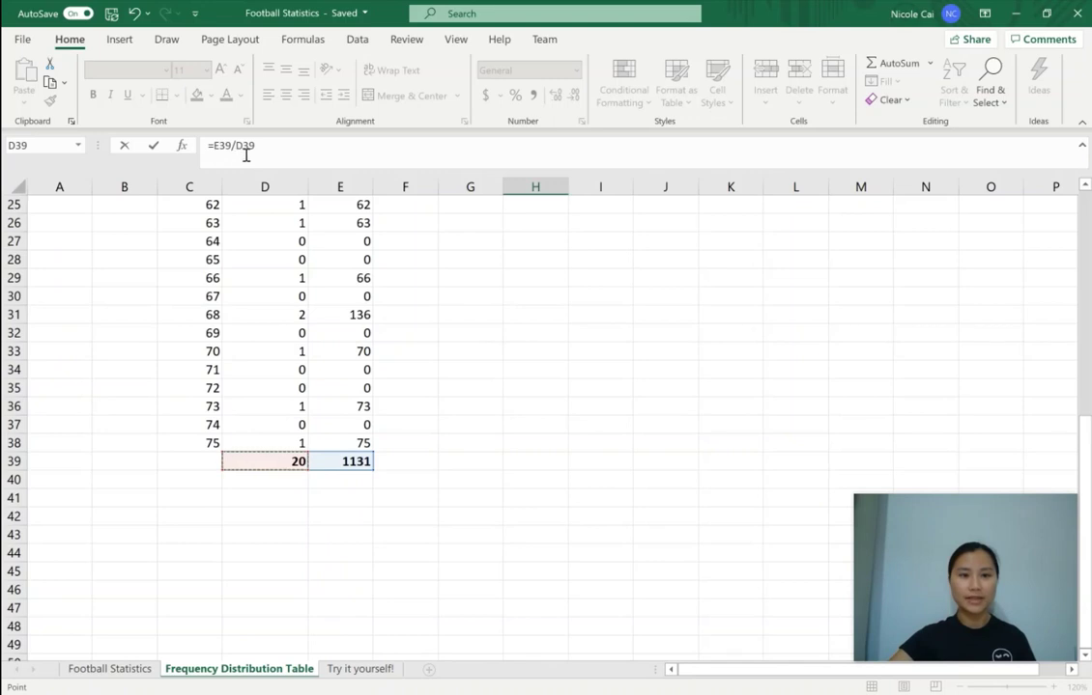
{"action": "key", "text": "Return"}
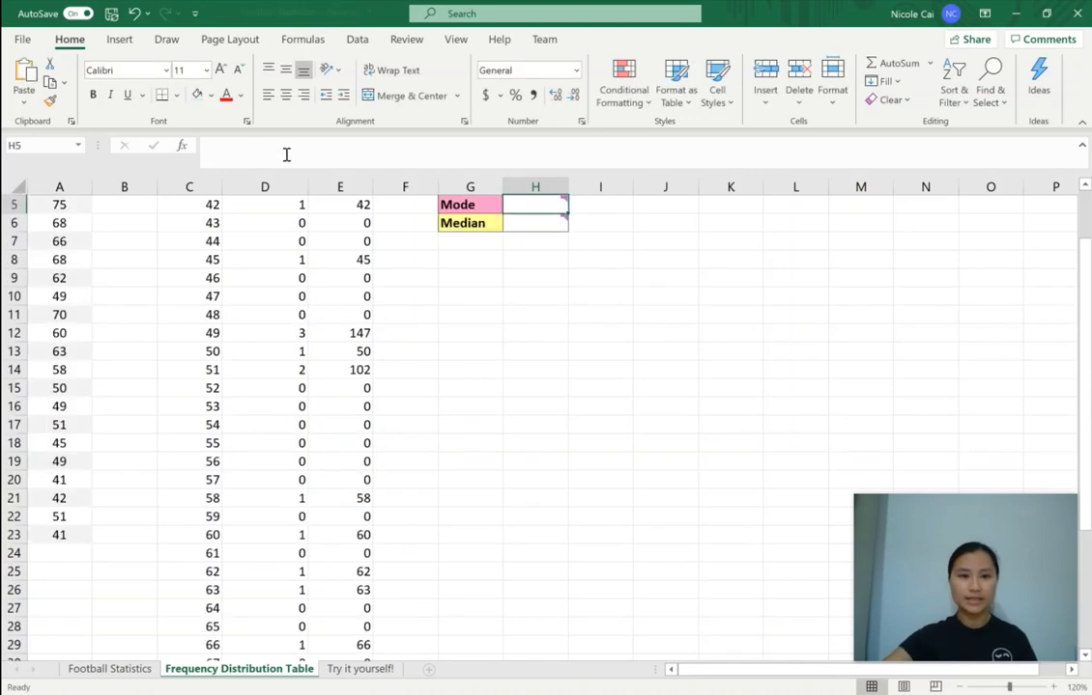
{"action": "scroll", "coordinate": [597, 356], "scroll_direction": "up", "scroll_amount": 2}
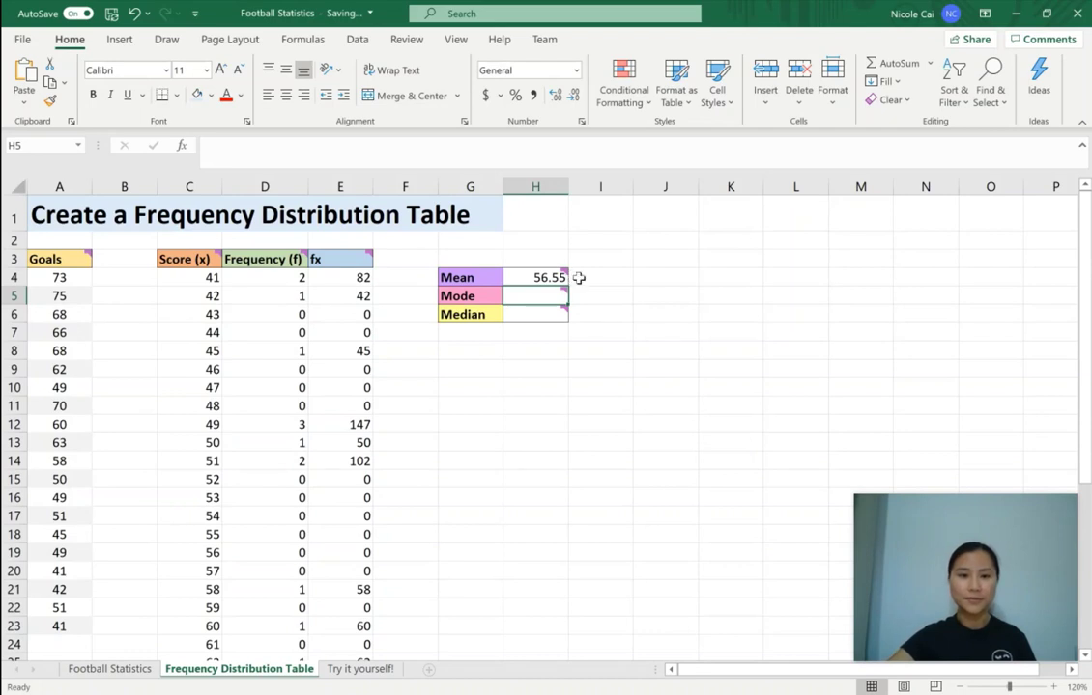
Enter =MODE(A4:A23) in H5 so the Mode shows 49.
{"action": "mouse_move", "coordinate": [570, 302]}
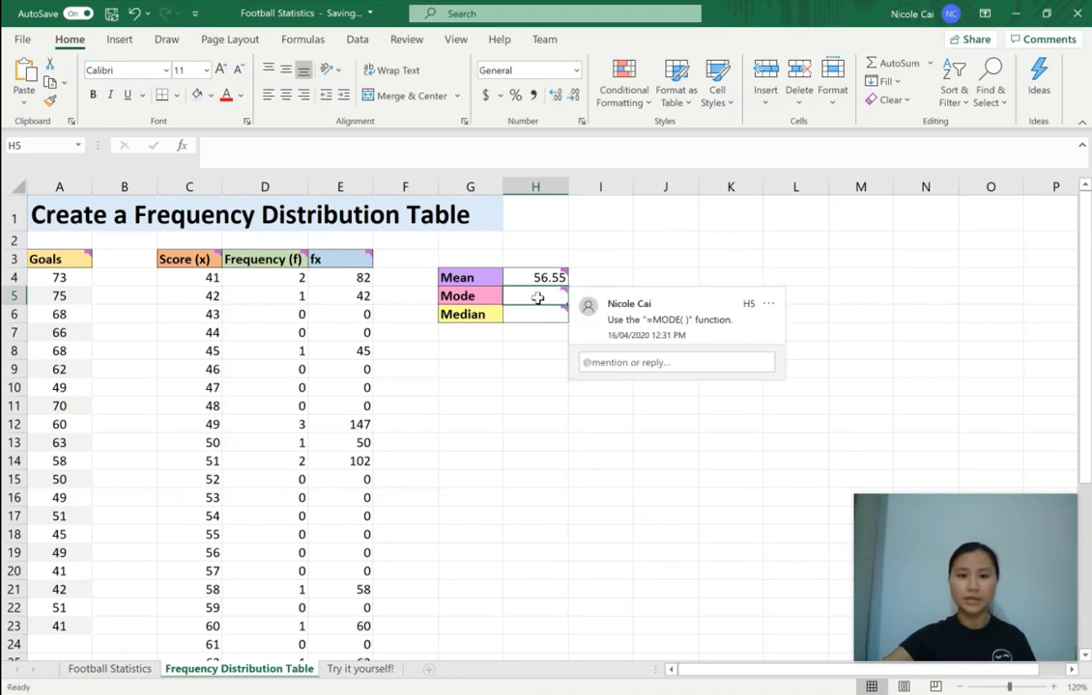
{"action": "type", "text": "="}
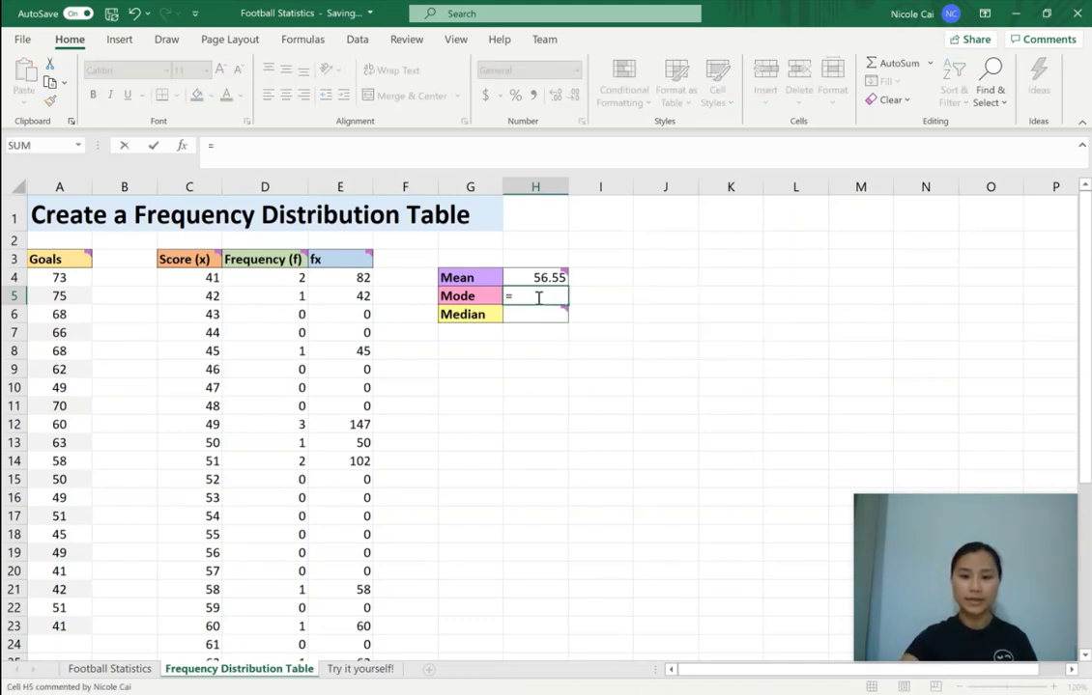
{"action": "type", "text": "MODE("}
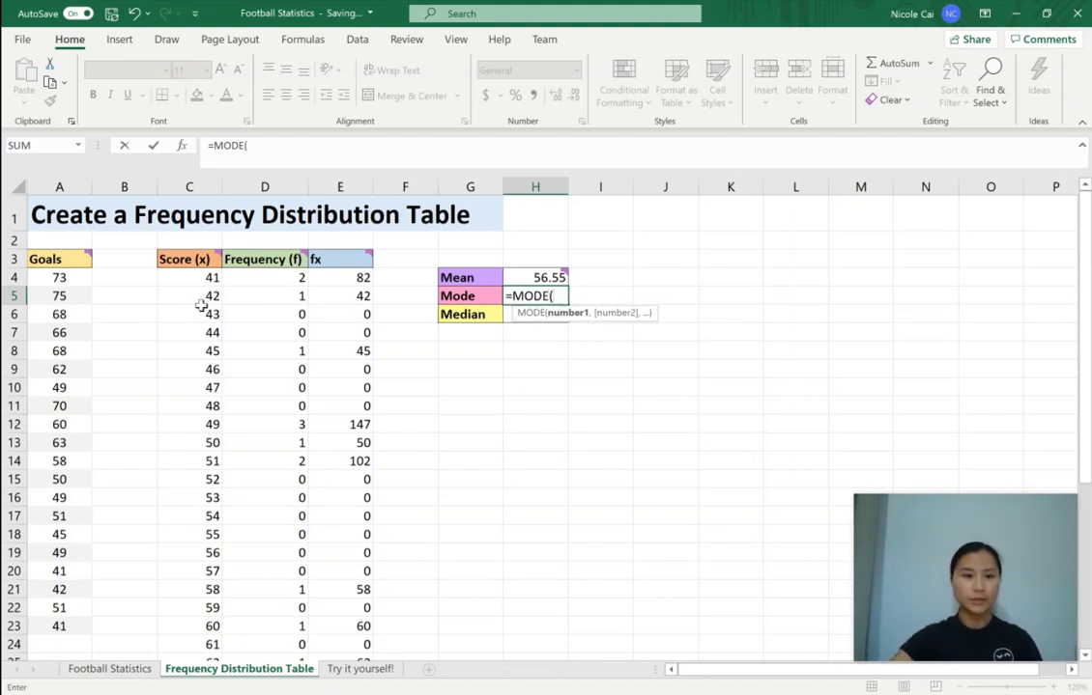
{"action": "left_click_drag", "start_coordinate": [63, 278], "coordinate": [71, 624]}
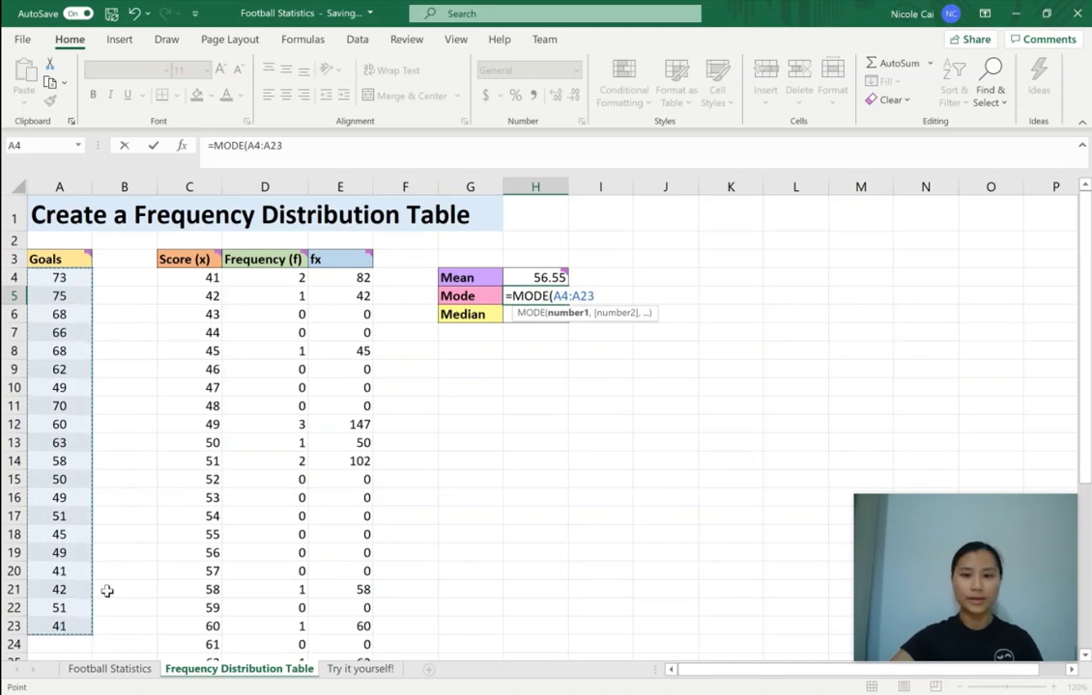
{"action": "type", "text": ")"}
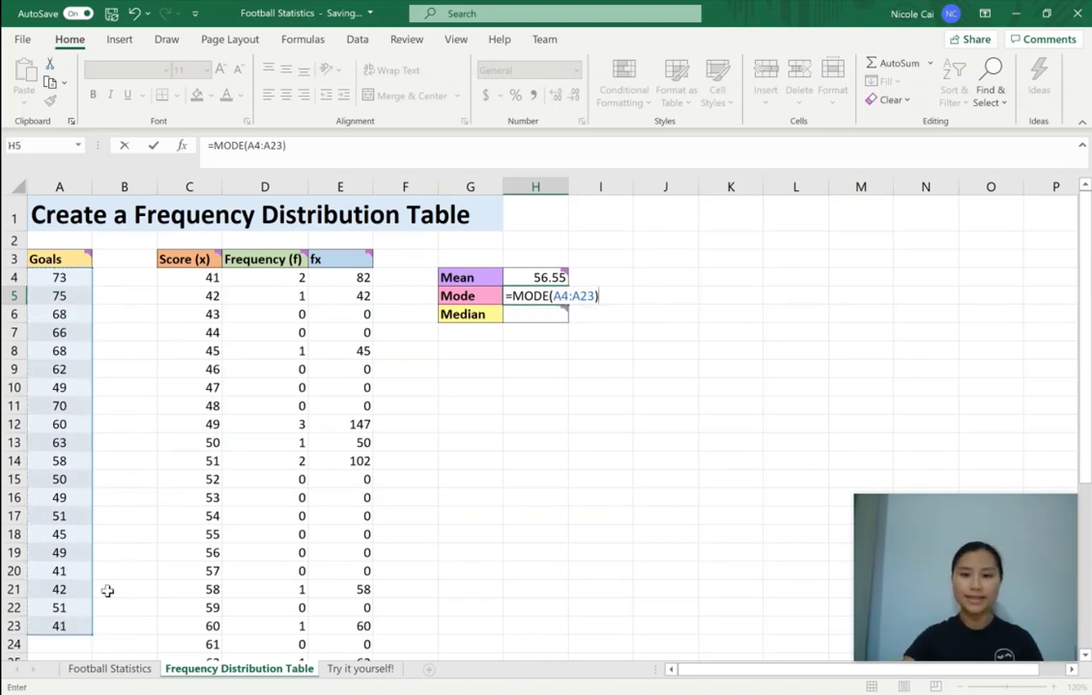
{"action": "key", "text": "Return"}
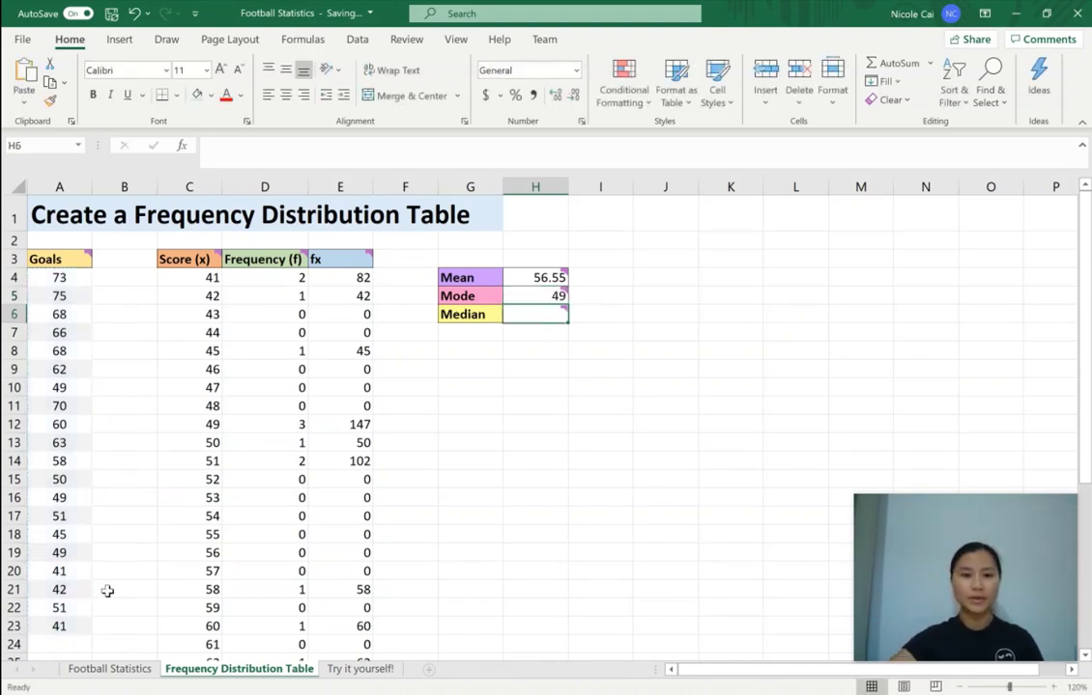
Enter =MEDIAN(A4:A23) in H6 so the Median shows 54.5.
{"action": "mouse_move", "coordinate": [517, 319]}
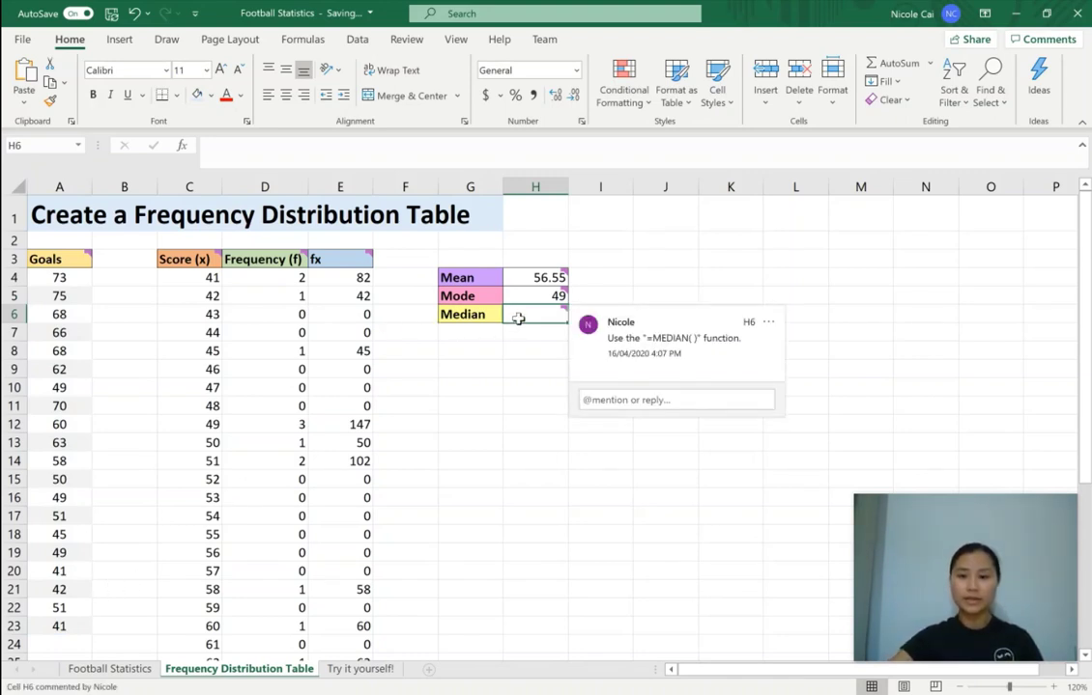
{"action": "type", "text": "="}
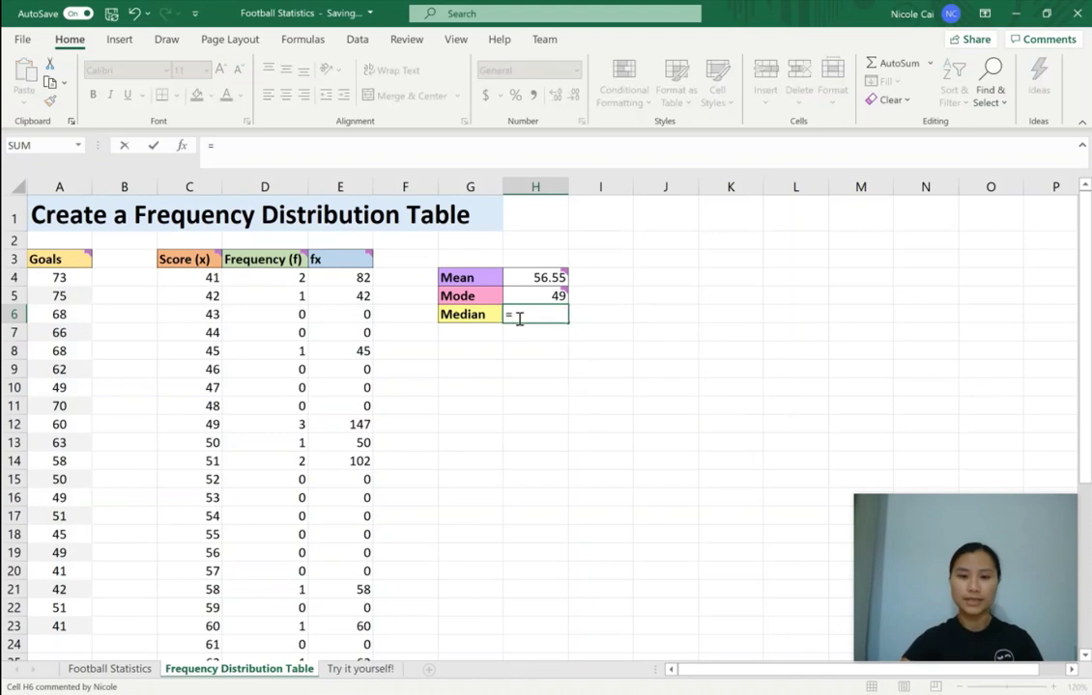
{"action": "type", "text": "MEDIAN"}
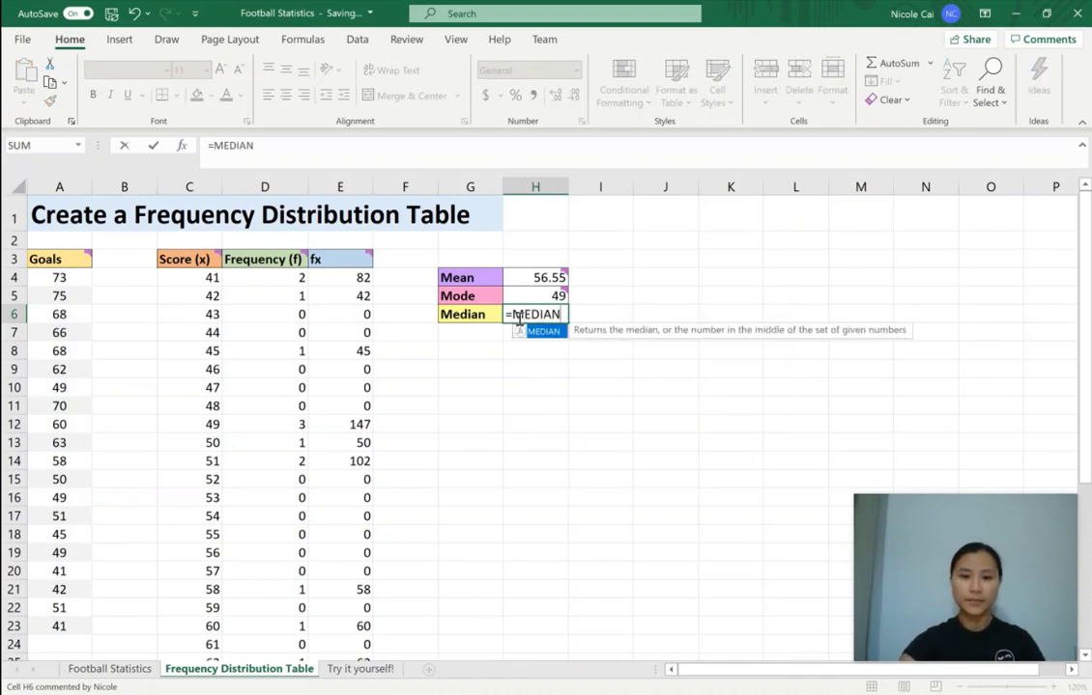
{"action": "type", "text": "("}
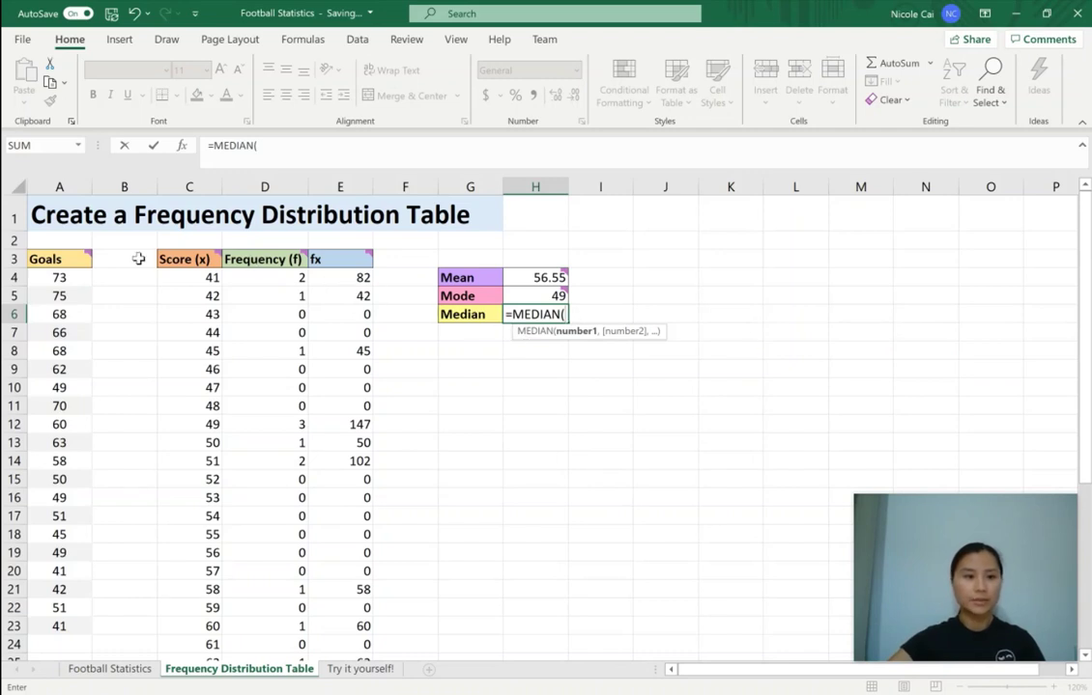
{"action": "left_click", "coordinate": [61, 278]}
{"action": "left_click_drag", "start_coordinate": [61, 278], "coordinate": [75, 625]}
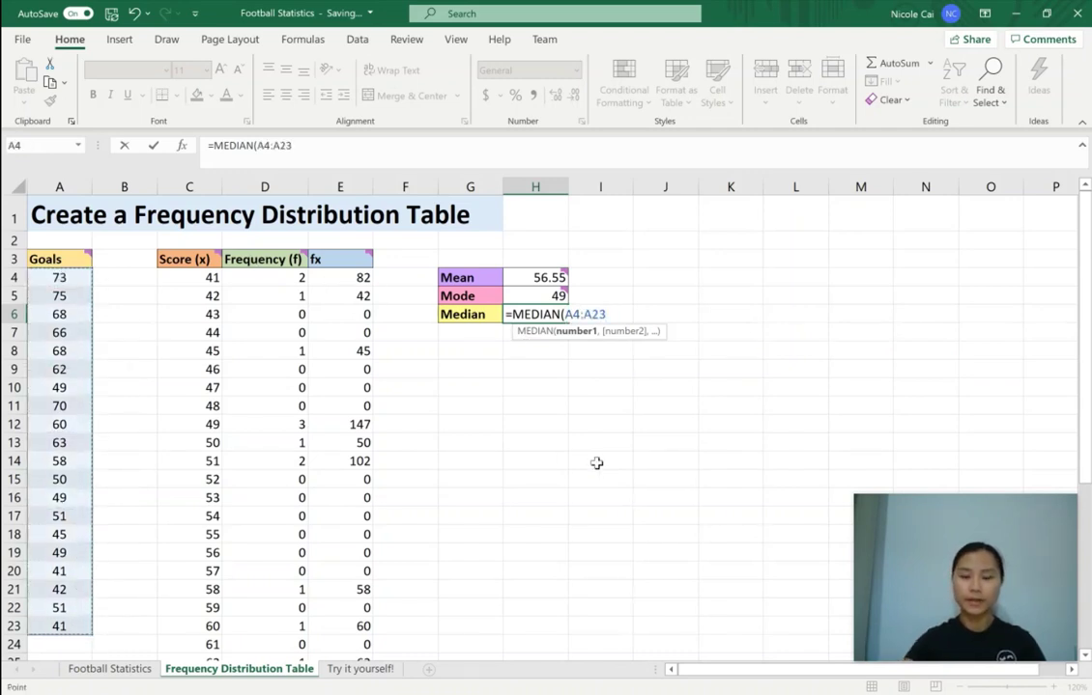
{"action": "type", "text": ")"}
{"action": "key", "text": "Return"}
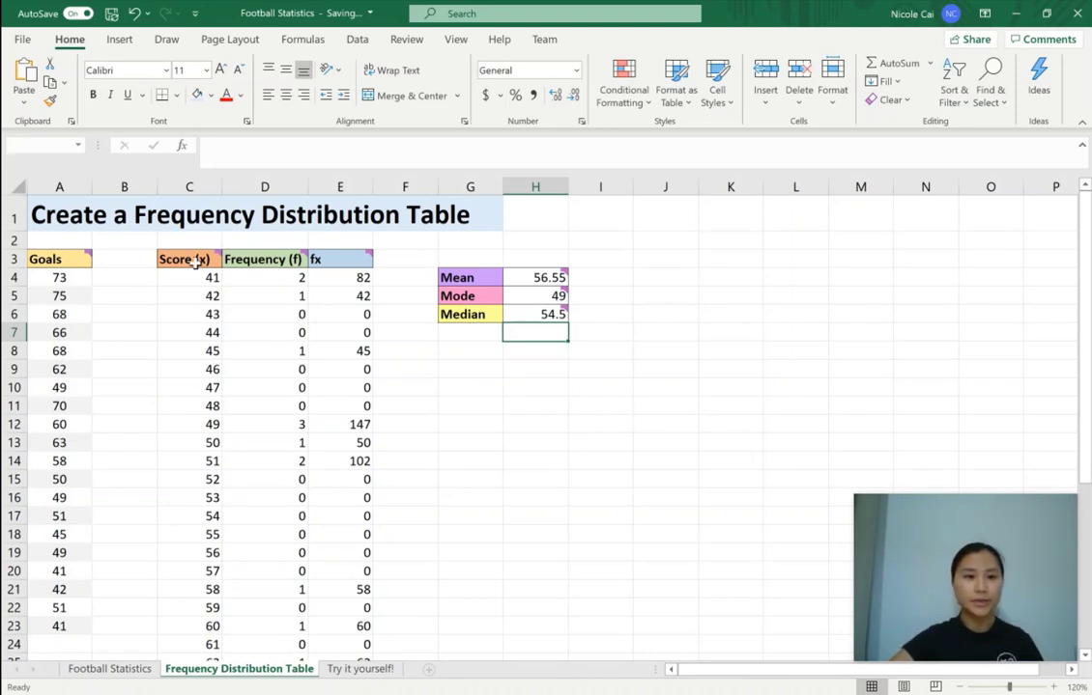
Select the Score and Frequency data C3:D38 and insert a recommended Clustered Column chart.
{"action": "left_click_drag", "start_coordinate": [183, 259], "coordinate": [299, 618]}
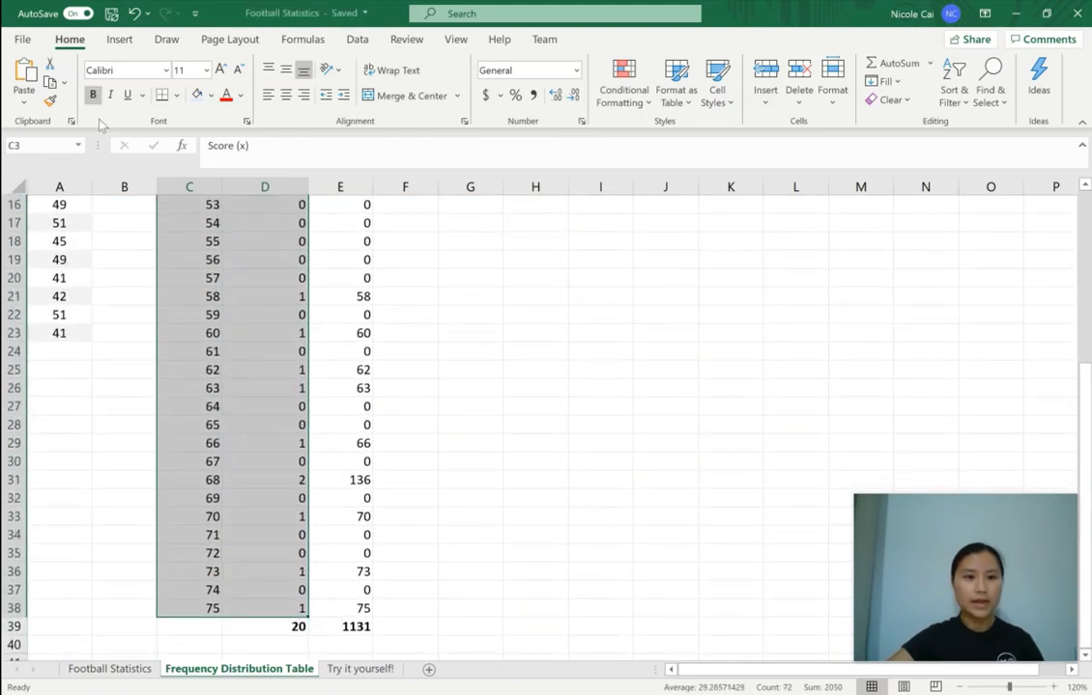
{"action": "left_click", "coordinate": [118, 40]}
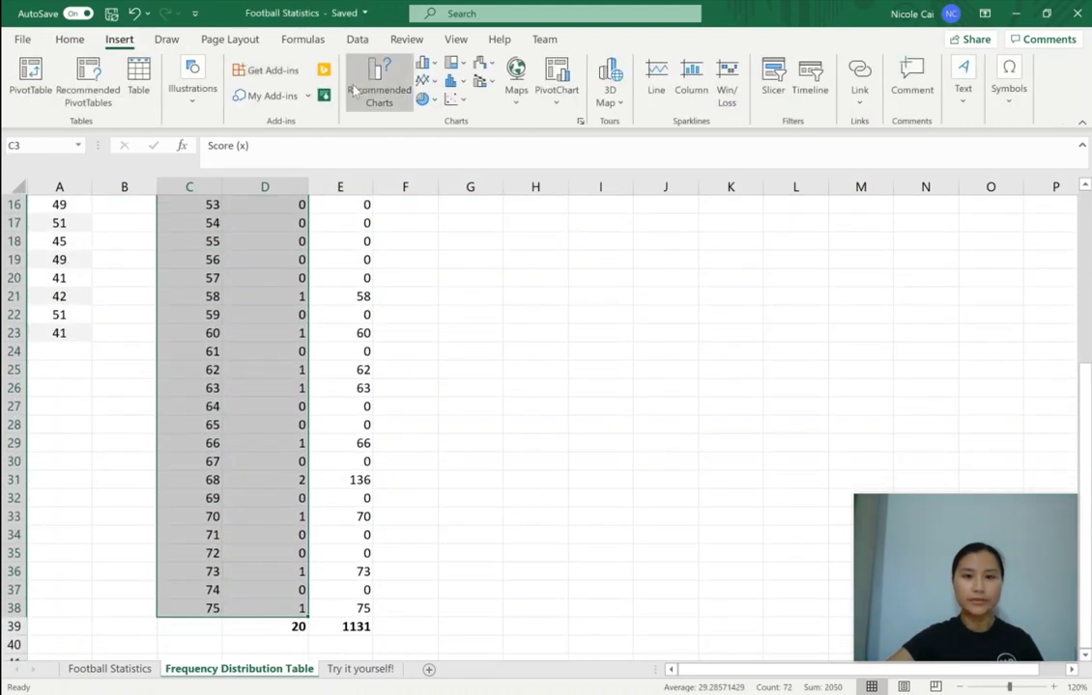
{"action": "left_click", "coordinate": [361, 92]}
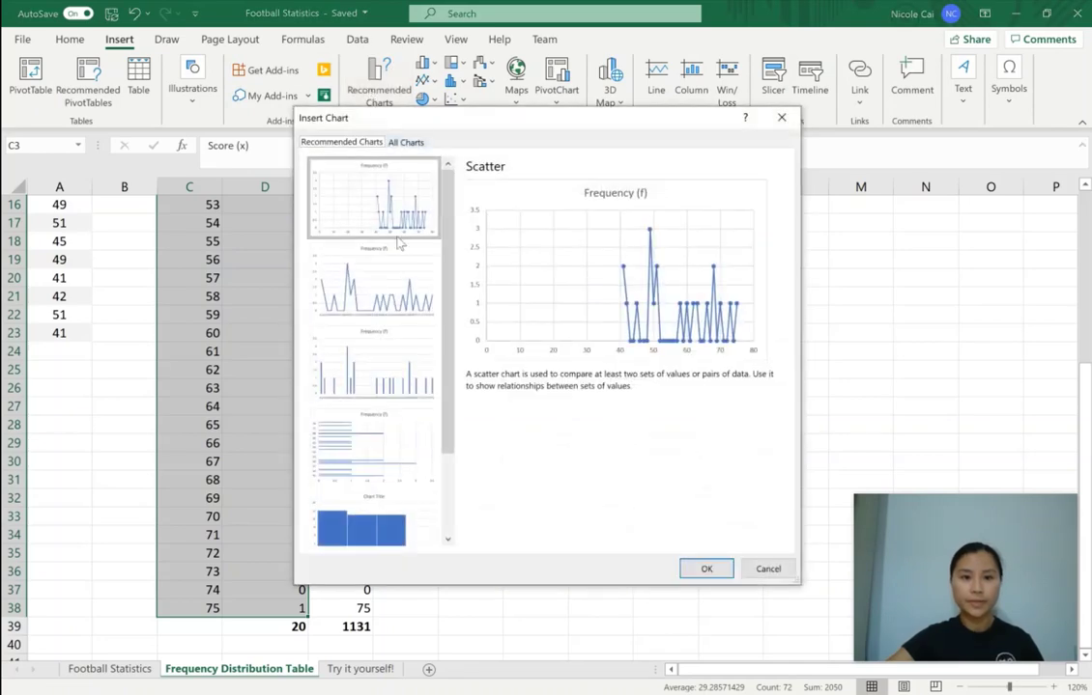
{"action": "left_click", "coordinate": [389, 371]}
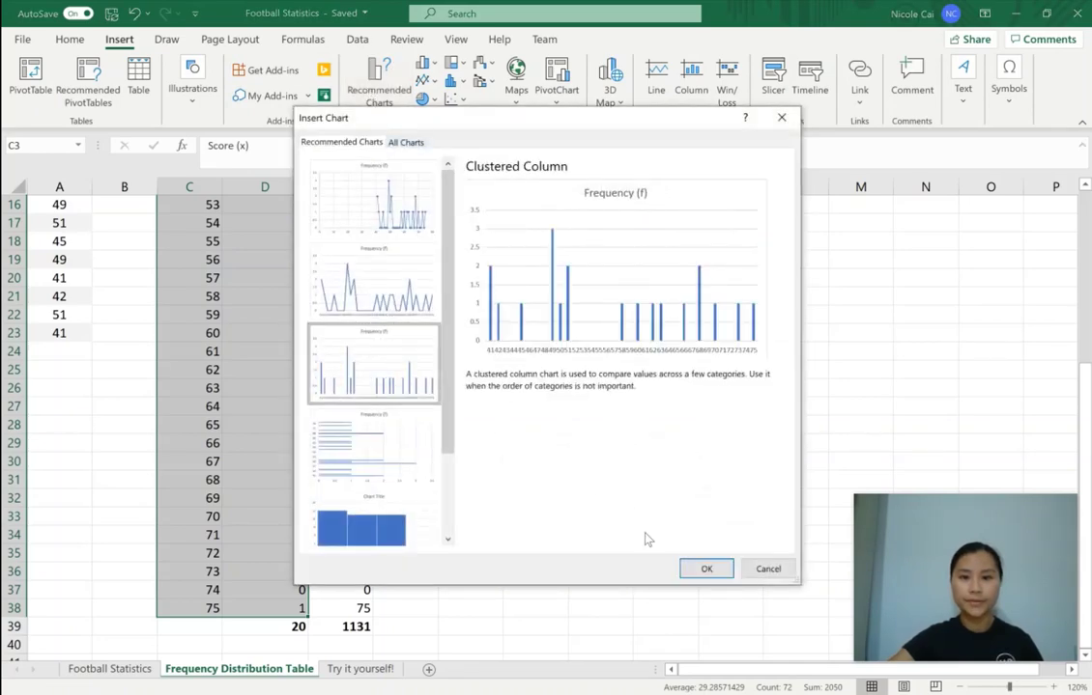
{"action": "left_click", "coordinate": [694, 568]}
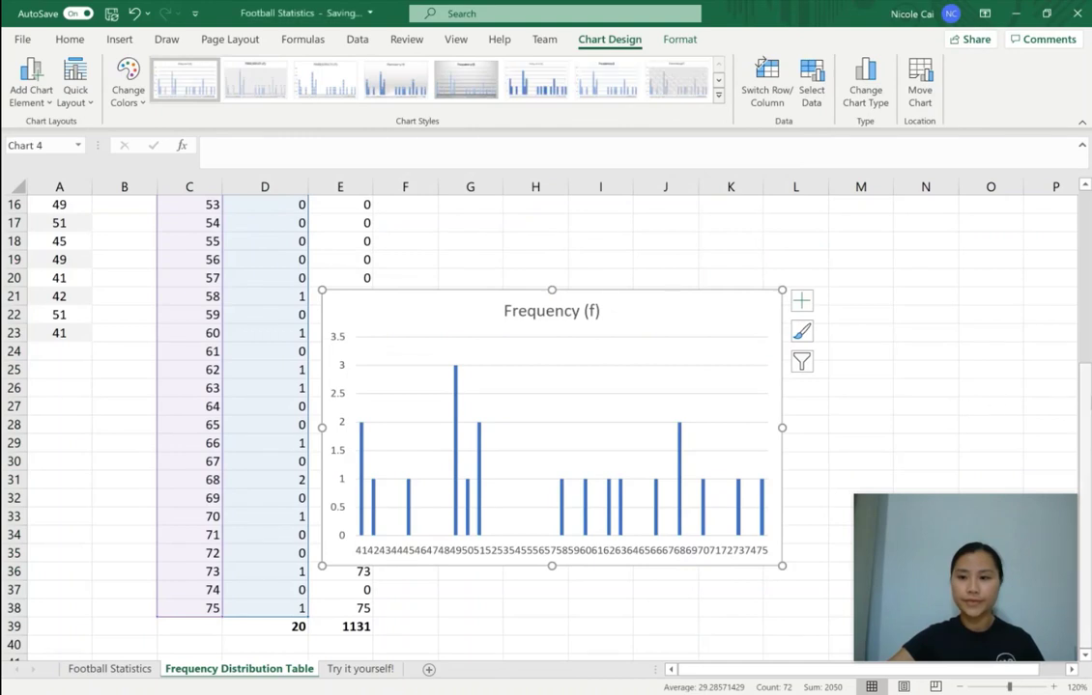
Move the Frequency (f) chart below the summary statistics and widen it so scores 41–75 label separately.
{"action": "left_click_drag", "start_coordinate": [1084, 386], "coordinate": [1084, 290]}
{"action": "left_click_drag", "start_coordinate": [726, 539], "coordinate": [828, 333]}
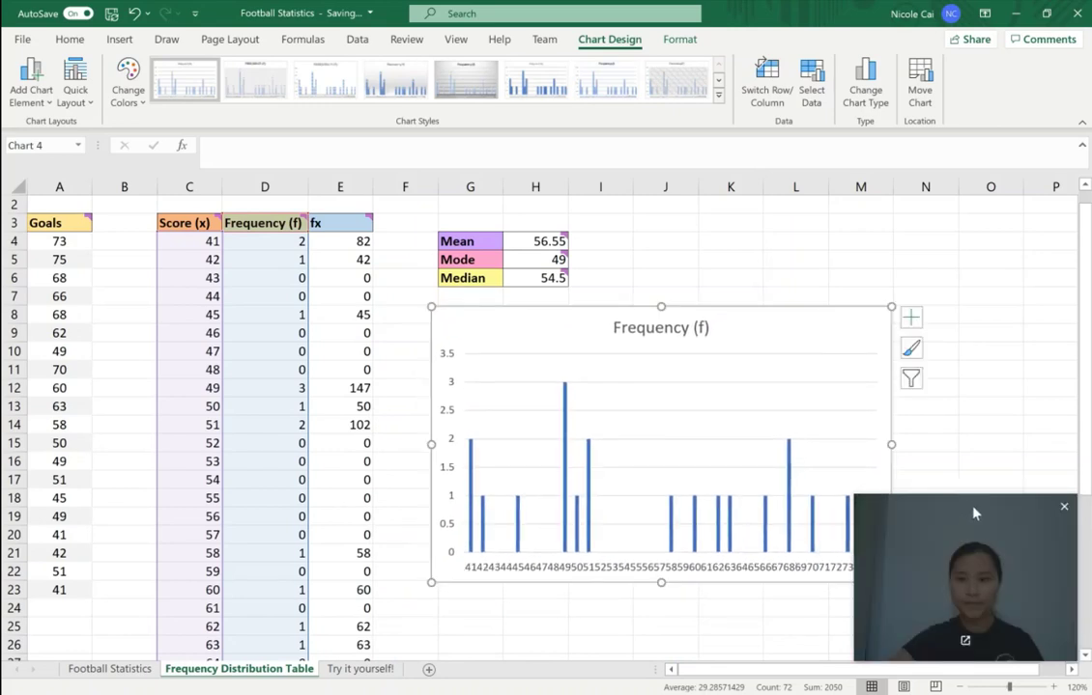
{"action": "left_click_drag", "start_coordinate": [974, 512], "coordinate": [124, 514]}
{"action": "left_click_drag", "start_coordinate": [891, 583], "coordinate": [1053, 638]}
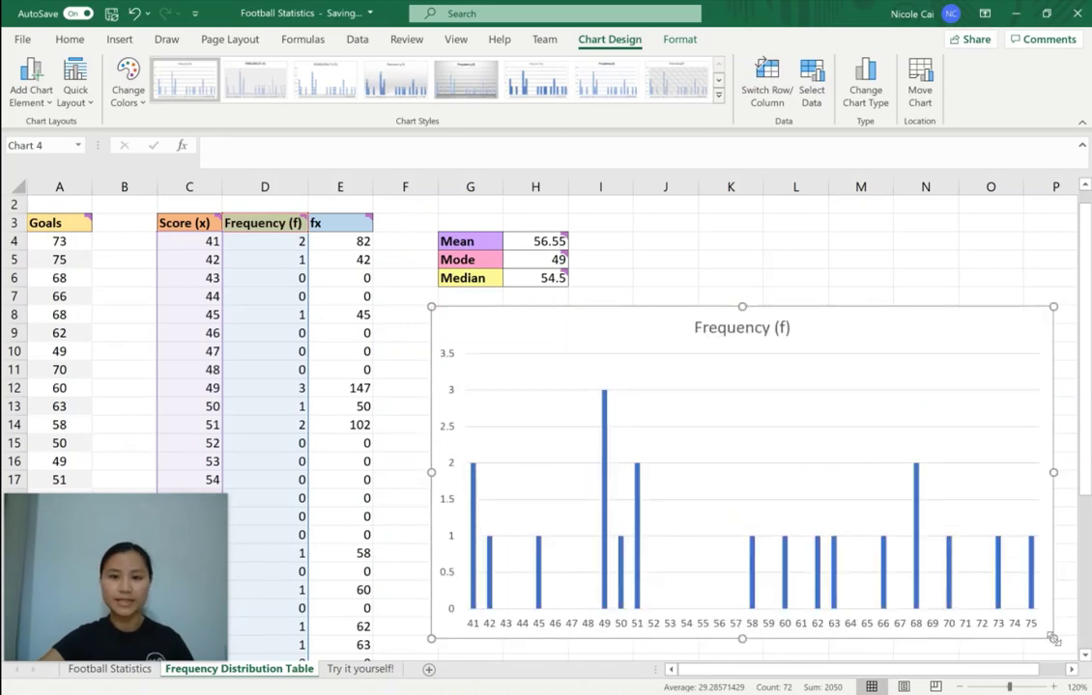
Replace the chart title Frequency (f) with 'Goals Scored by Top 20 Football Teams'.
{"action": "left_click", "coordinate": [757, 330]}
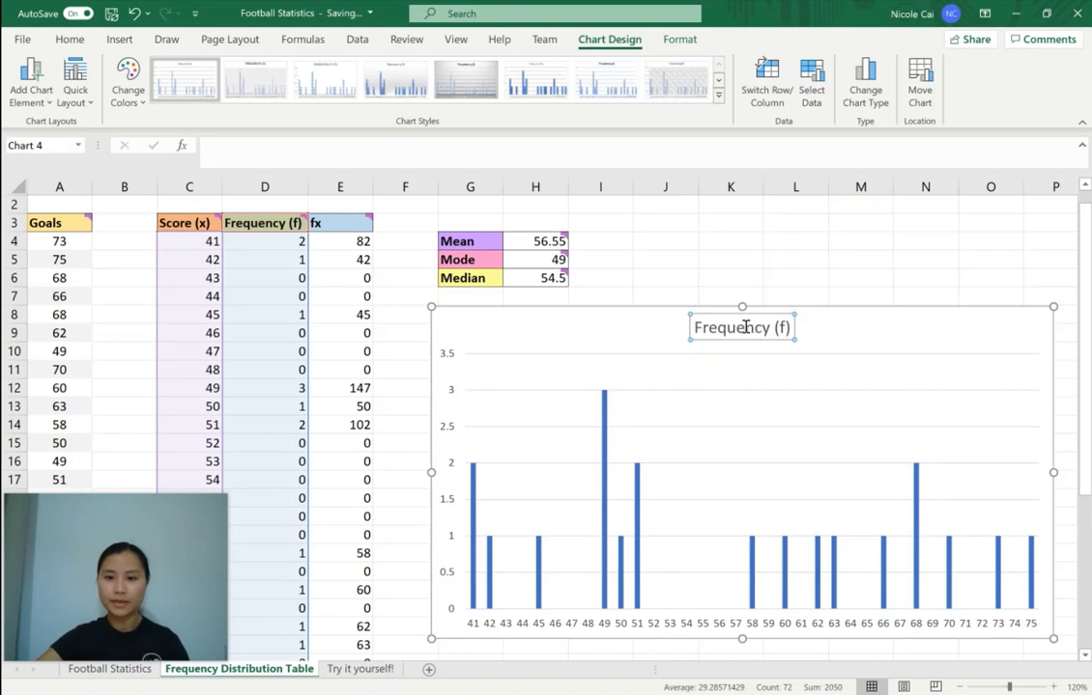
{"action": "double_click", "coordinate": [859, 330]}
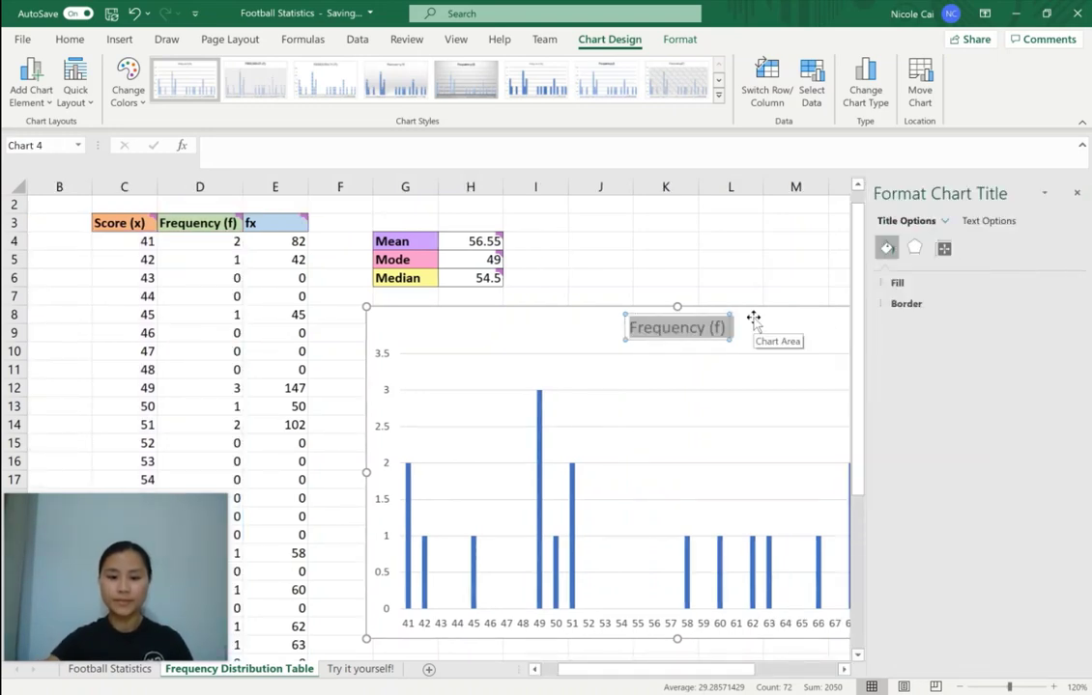
{"action": "type", "text": "Goals S"}
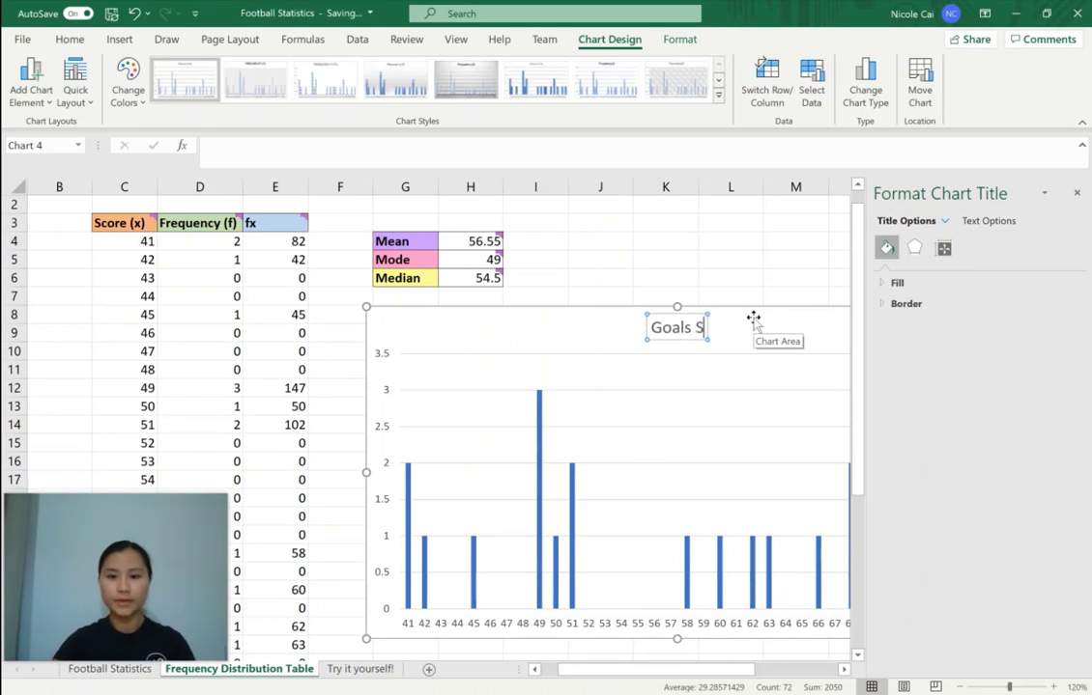
{"action": "type", "text": "cored by To"}
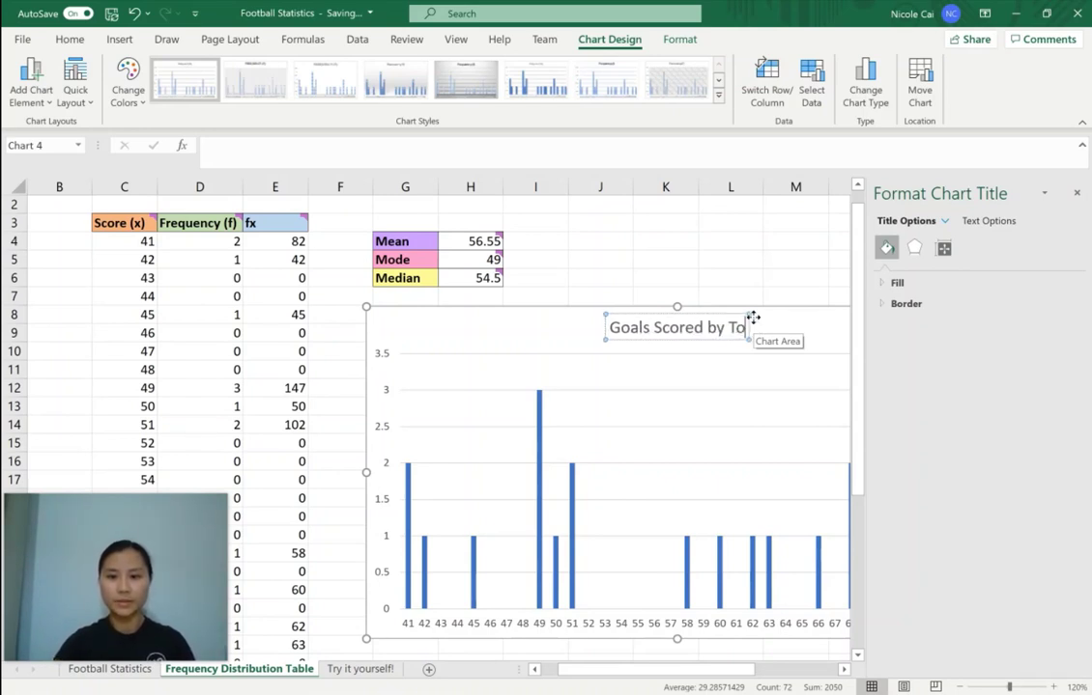
{"action": "type", "text": "p 20 Te"}
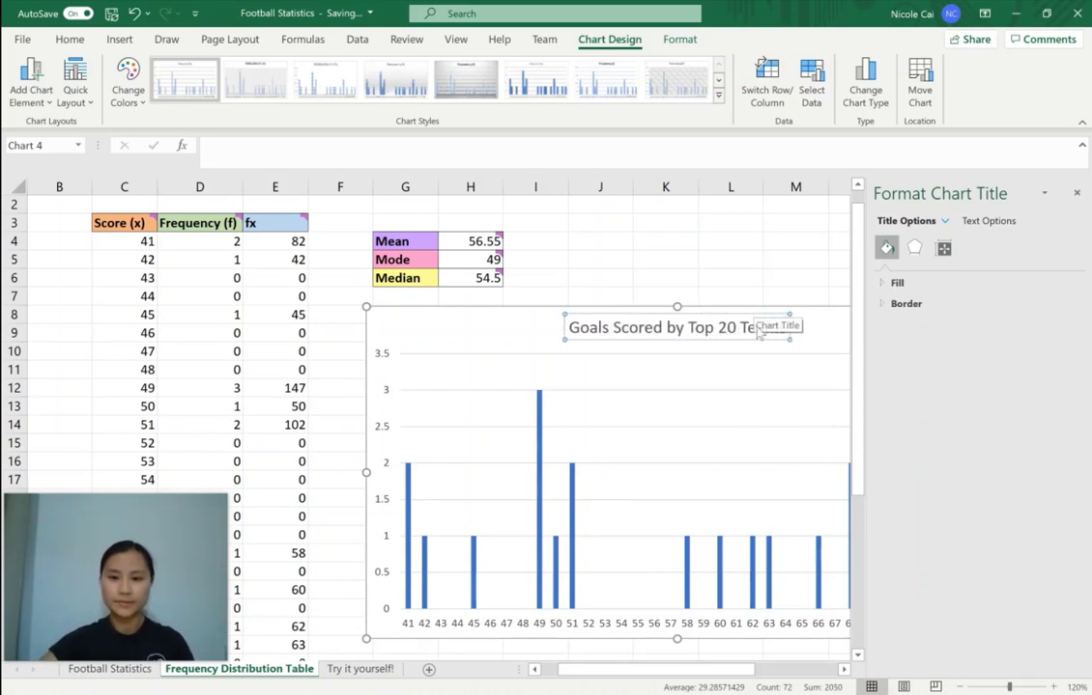
{"action": "type", "text": "ams"}
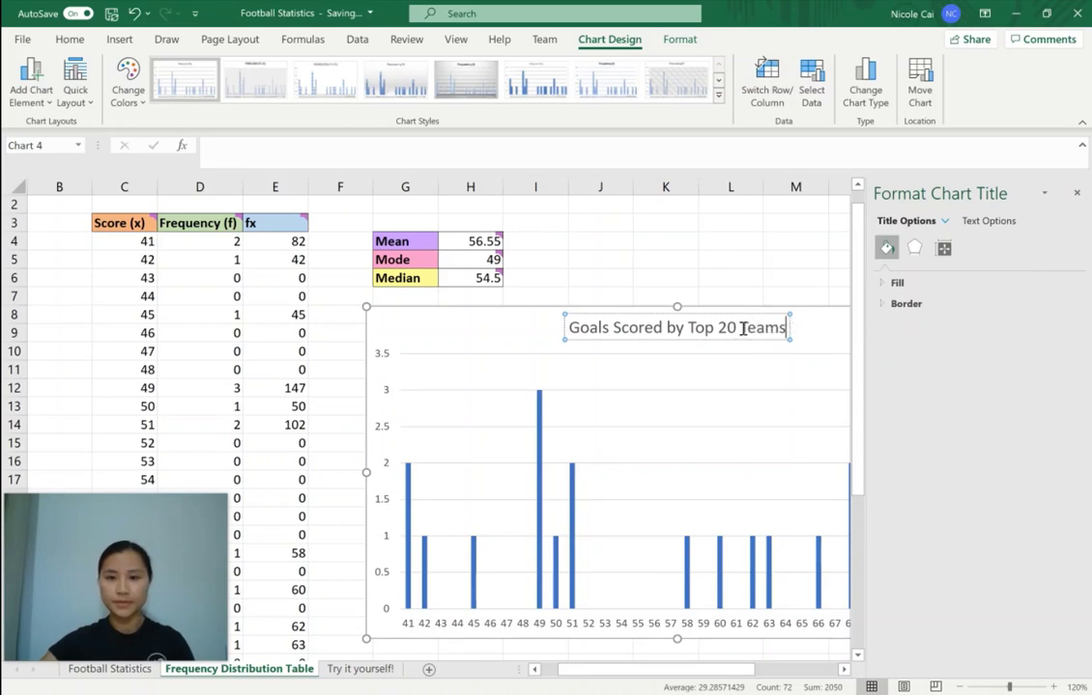
{"action": "type", "text": "Football"}
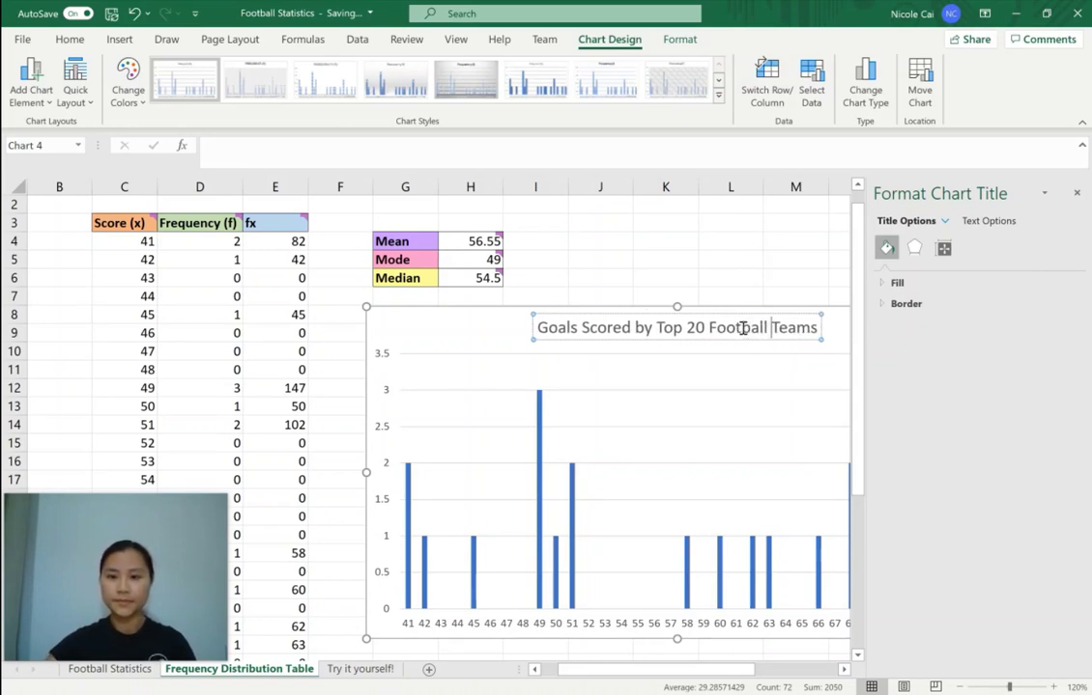
{"action": "left_click", "coordinate": [1076, 193]}
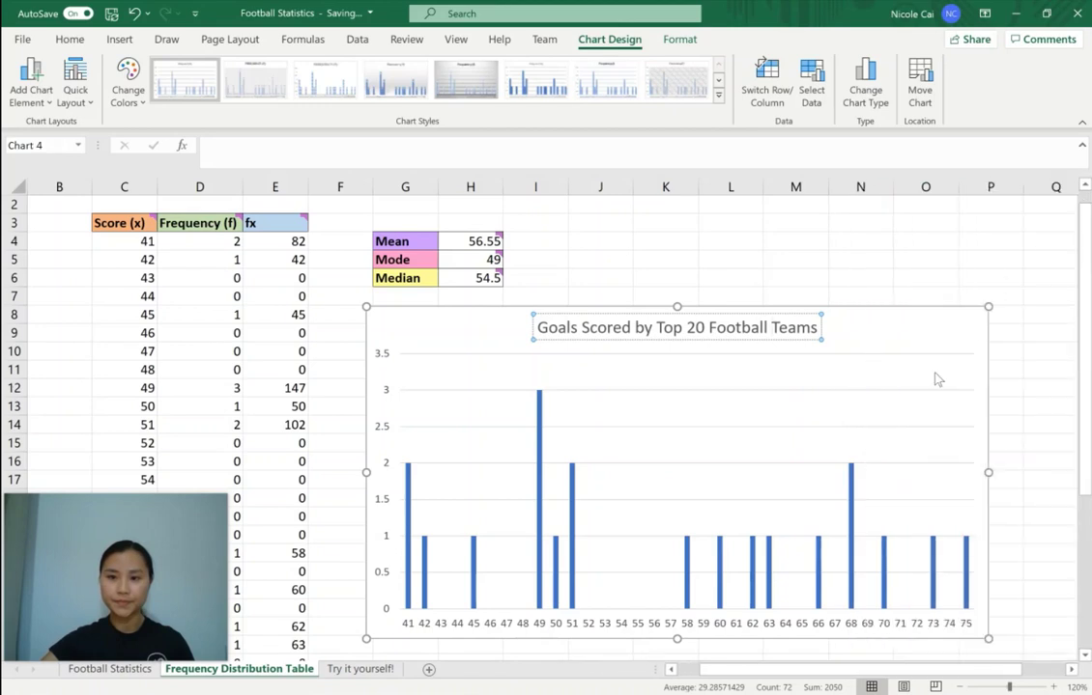
Add primary horizontal and vertical axis title placeholders to the chart.
{"action": "left_click", "coordinate": [751, 636]}
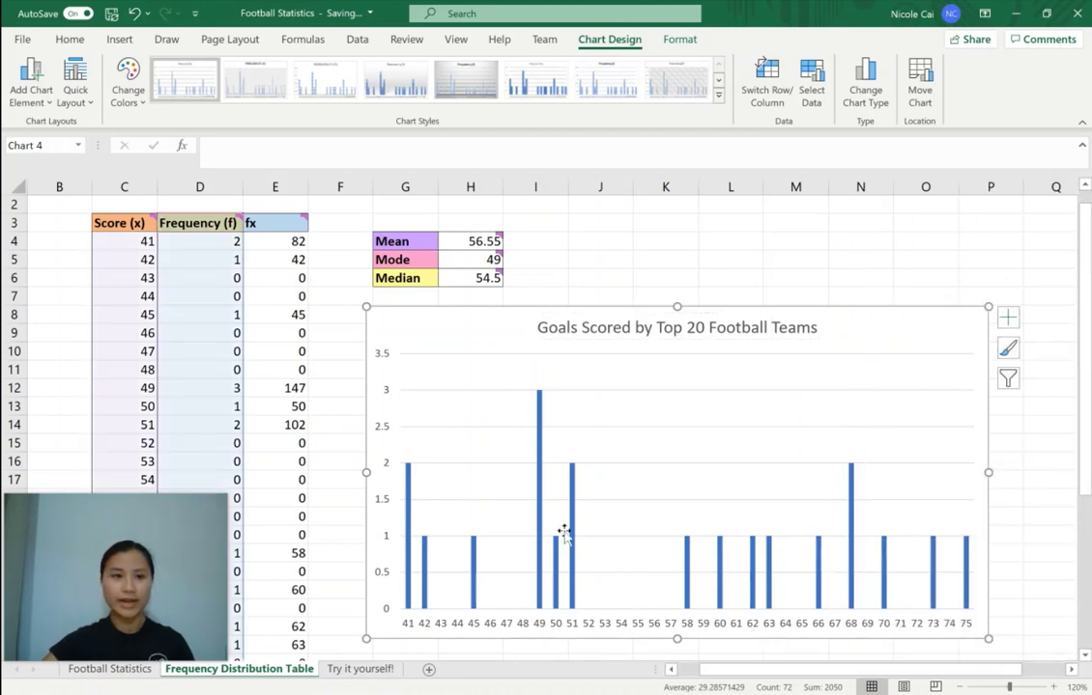
{"action": "left_click", "coordinate": [40, 106]}
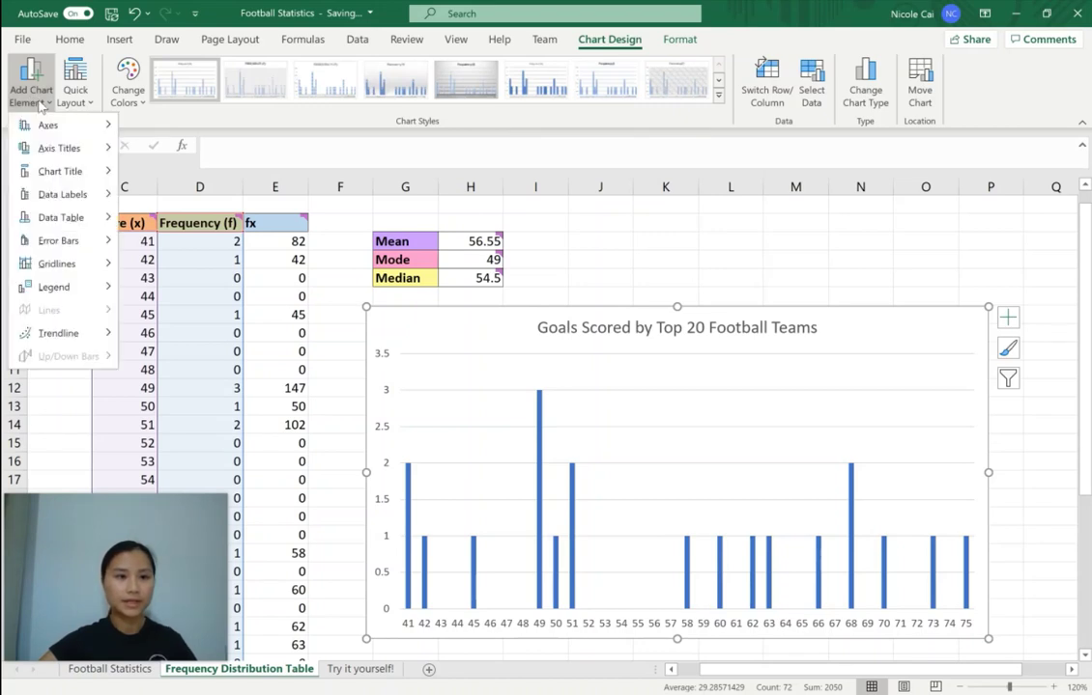
{"action": "mouse_move", "coordinate": [64, 153]}
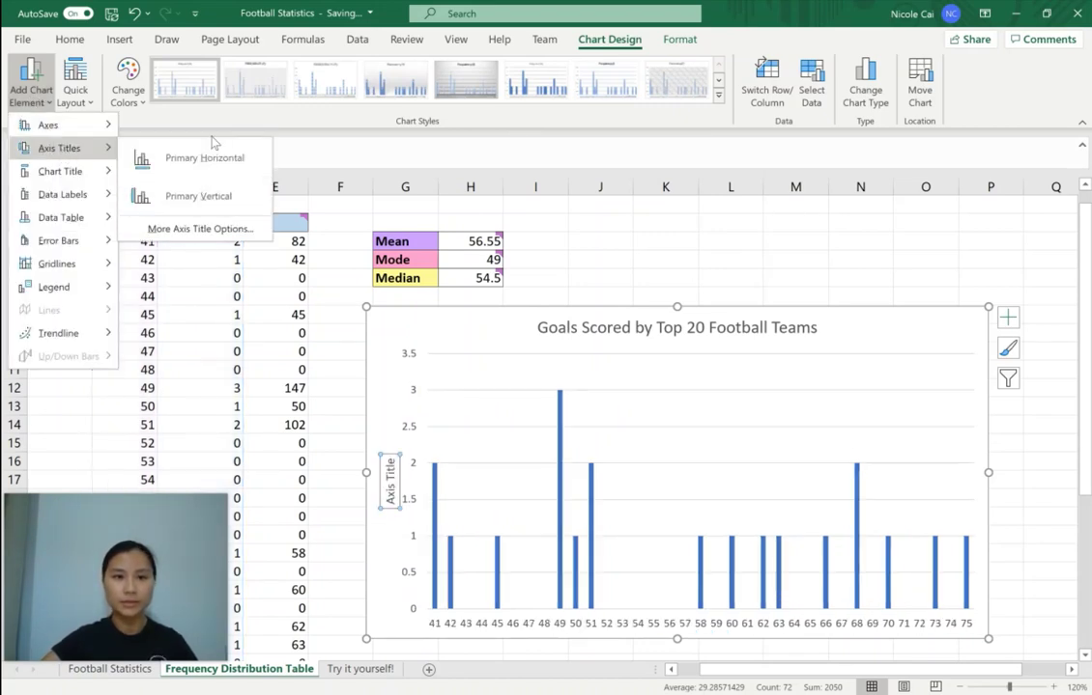
{"action": "left_click", "coordinate": [207, 154]}
{"action": "left_click", "coordinate": [32, 85]}
{"action": "mouse_move", "coordinate": [67, 148]}
{"action": "left_click", "coordinate": [159, 196]}
Change the horizontal axis title to 'Number of Goals Scored'.
{"action": "left_click", "coordinate": [688, 615]}
{"action": "double_click", "coordinate": [687, 616]}
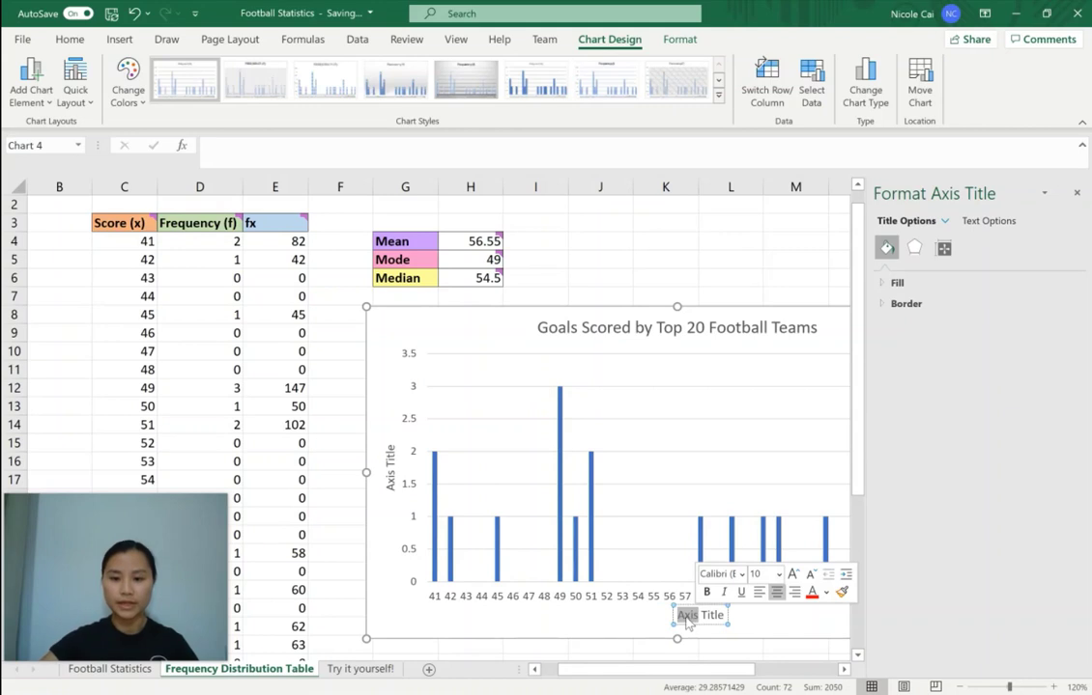
{"action": "key", "text": "BackSpace"}
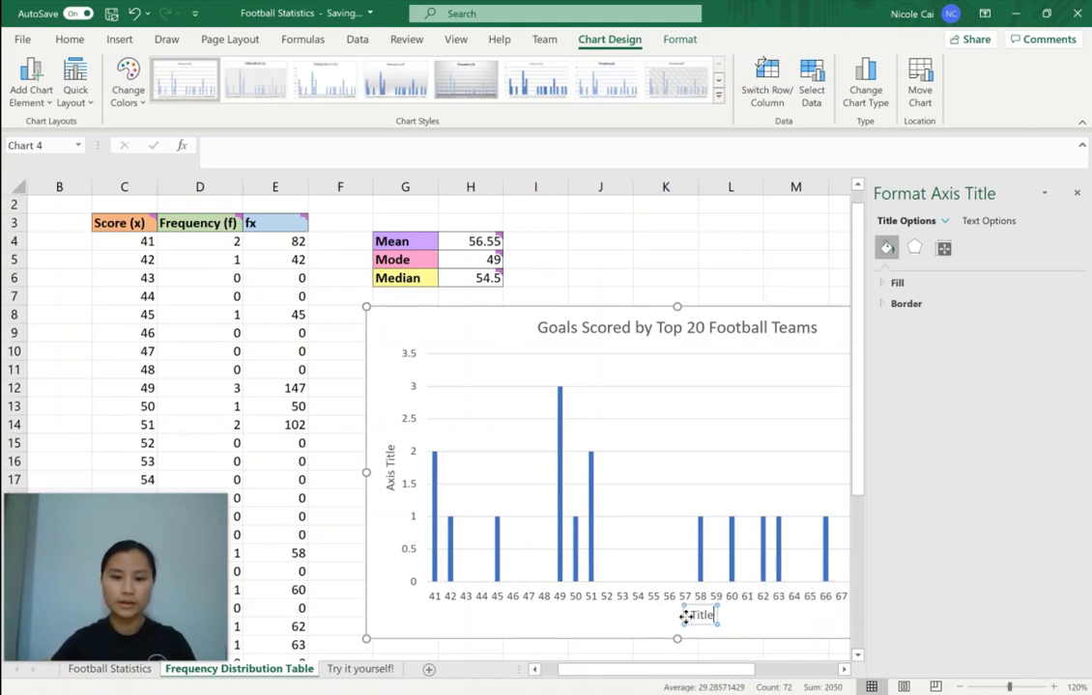
{"action": "type", "text": "Num"}
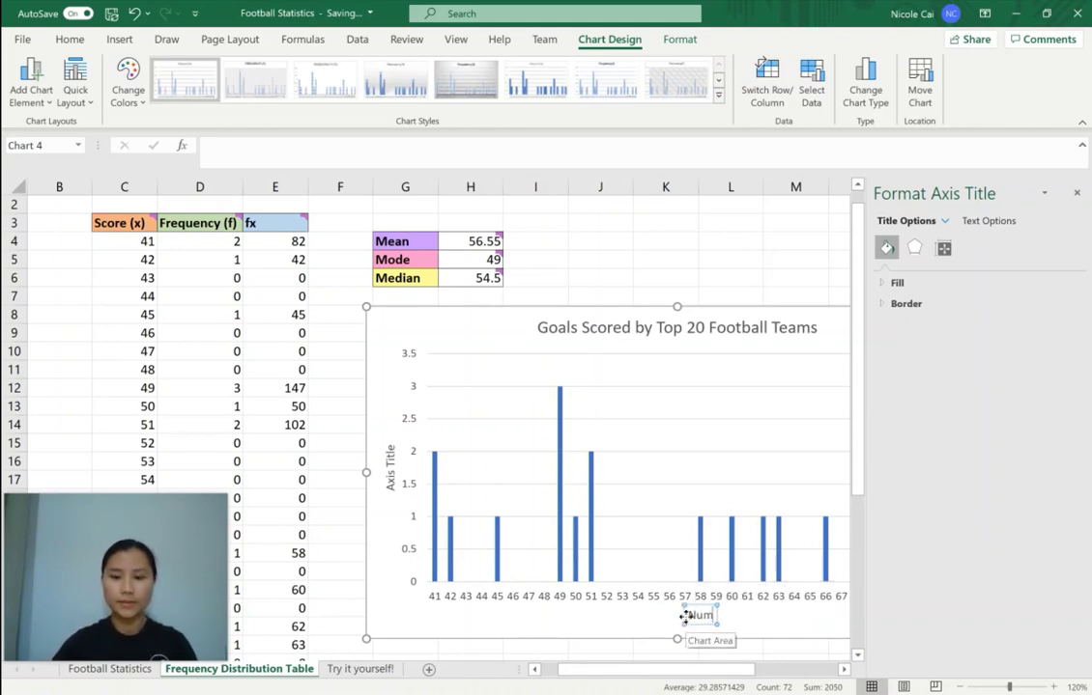
{"action": "type", "text": "ber of Goals Scor"}
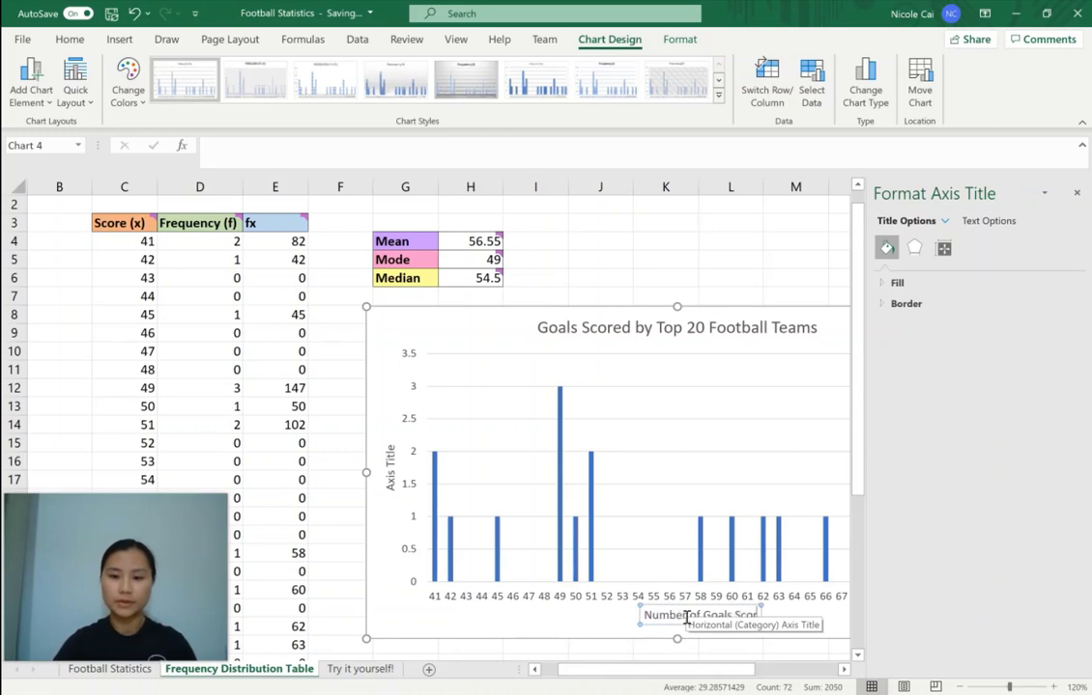
{"action": "type", "text": "ed"}
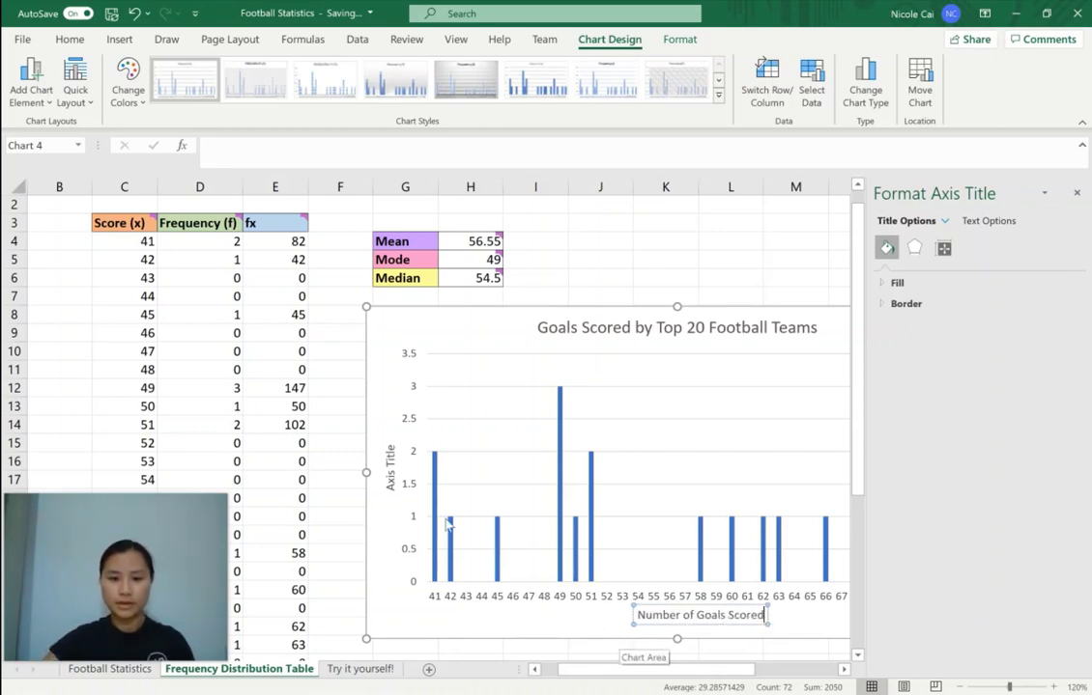
Change the vertical axis title to 'Frequency' and deselect the chart.
{"action": "left_click", "coordinate": [393, 468]}
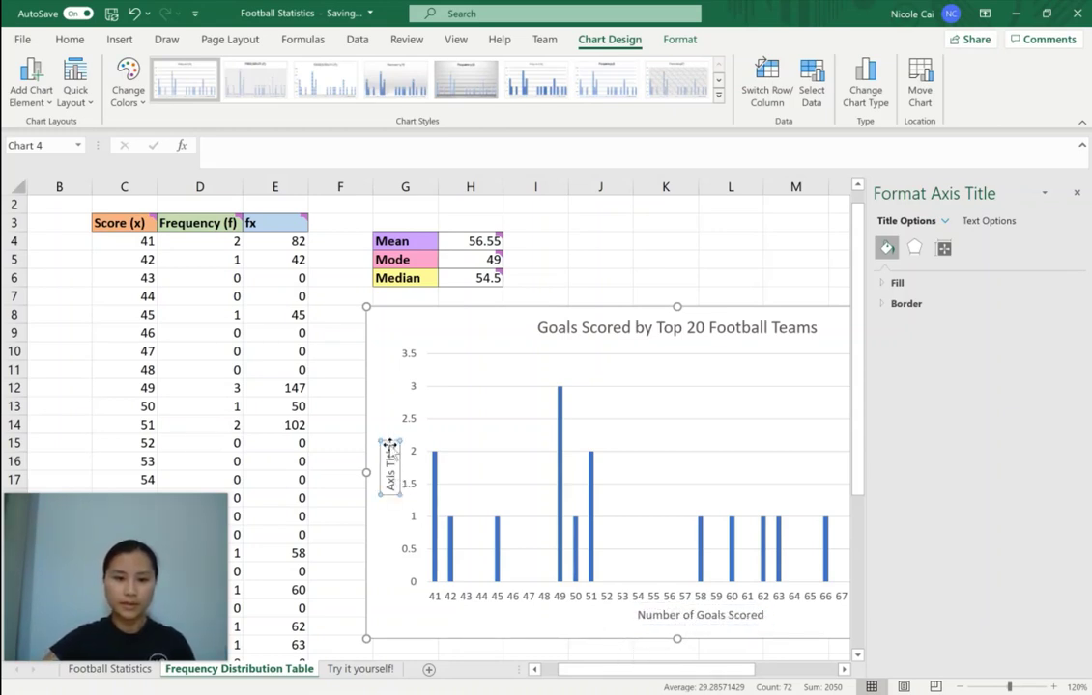
{"action": "left_click_drag", "start_coordinate": [387, 450], "coordinate": [394, 497]}
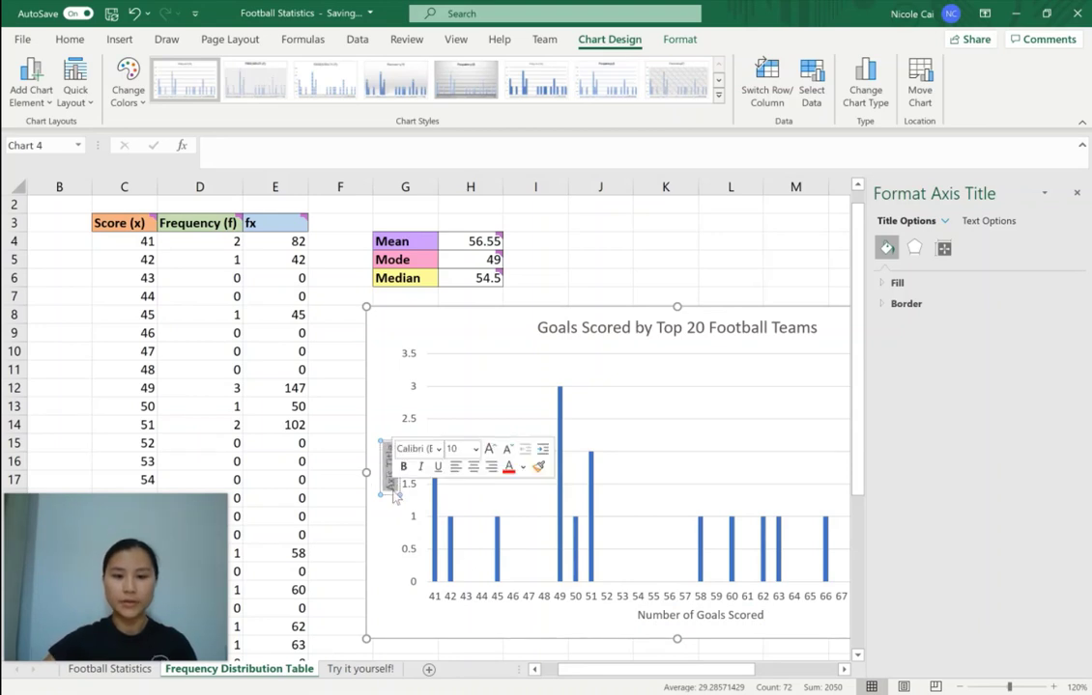
{"action": "type", "text": "Frequ"}
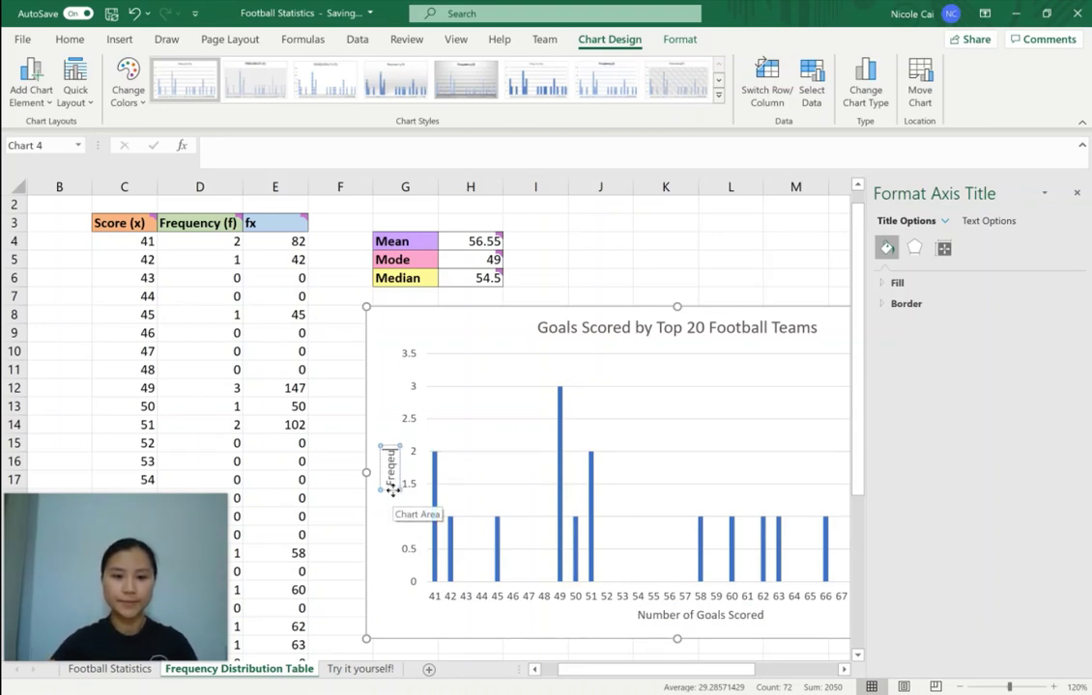
{"action": "type", "text": "ency"}
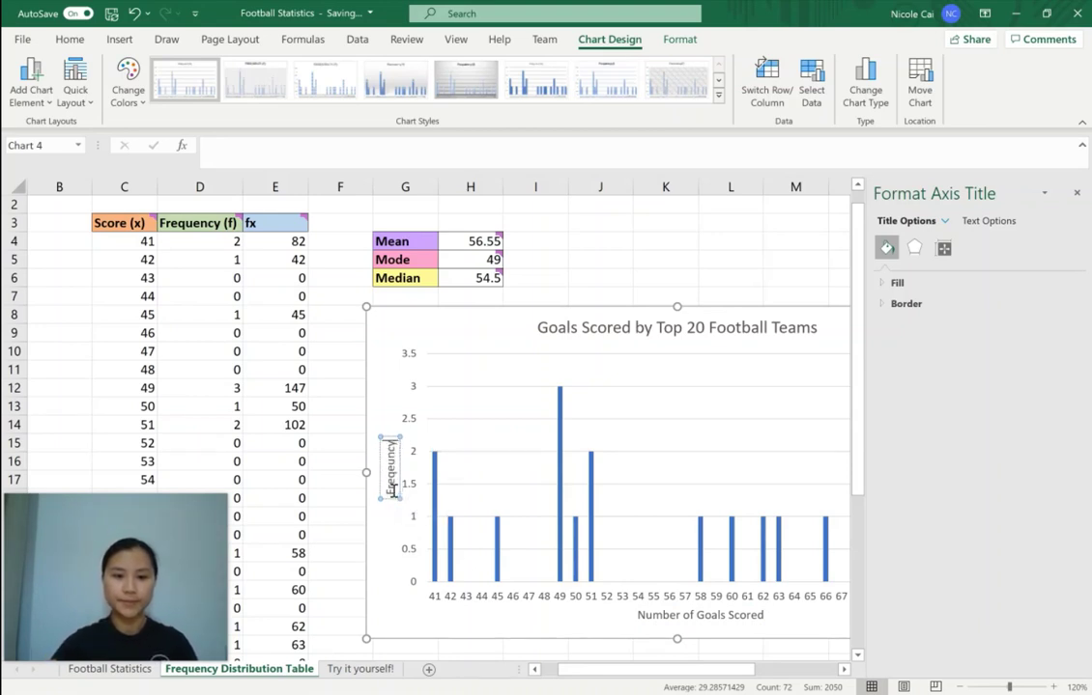
{"action": "left_click", "coordinate": [1075, 192]}
{"action": "left_click", "coordinate": [1030, 373]}
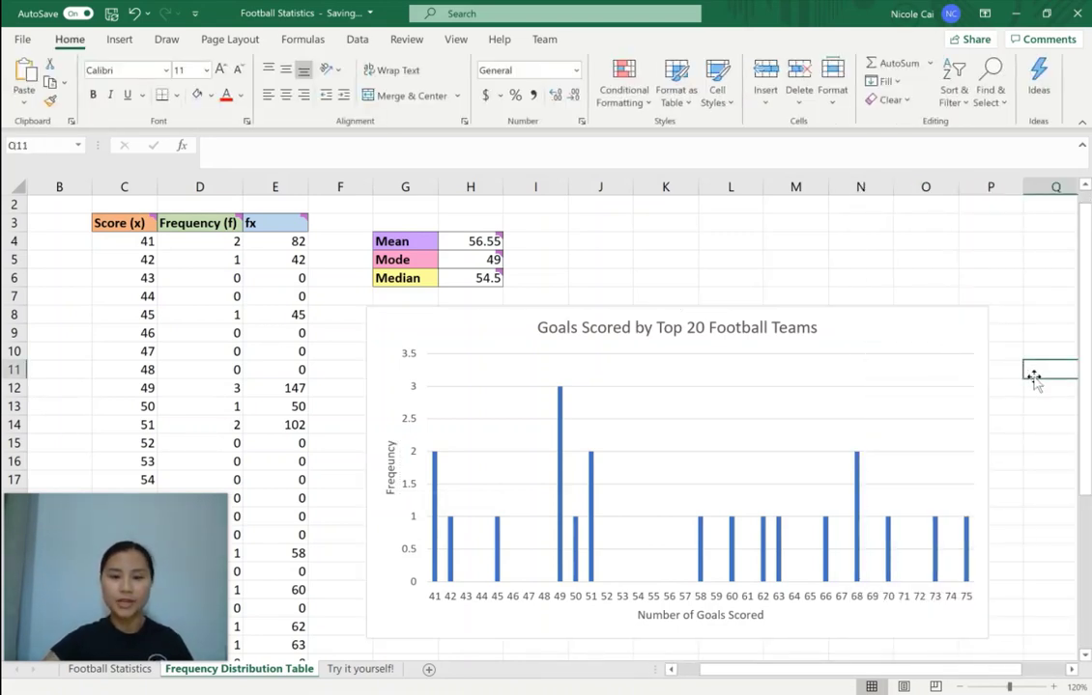
Go to the 'Try it yourself!' sheet with the practice teams and goals table.
{"action": "left_click", "coordinate": [340, 646]}
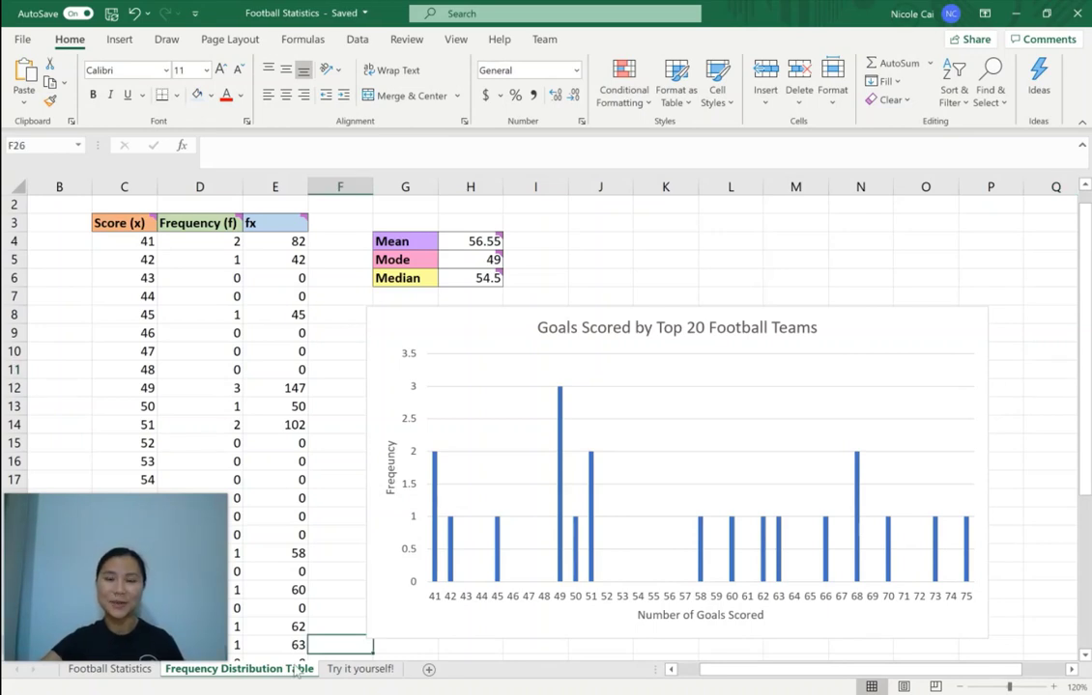
{"action": "left_click", "coordinate": [363, 671]}
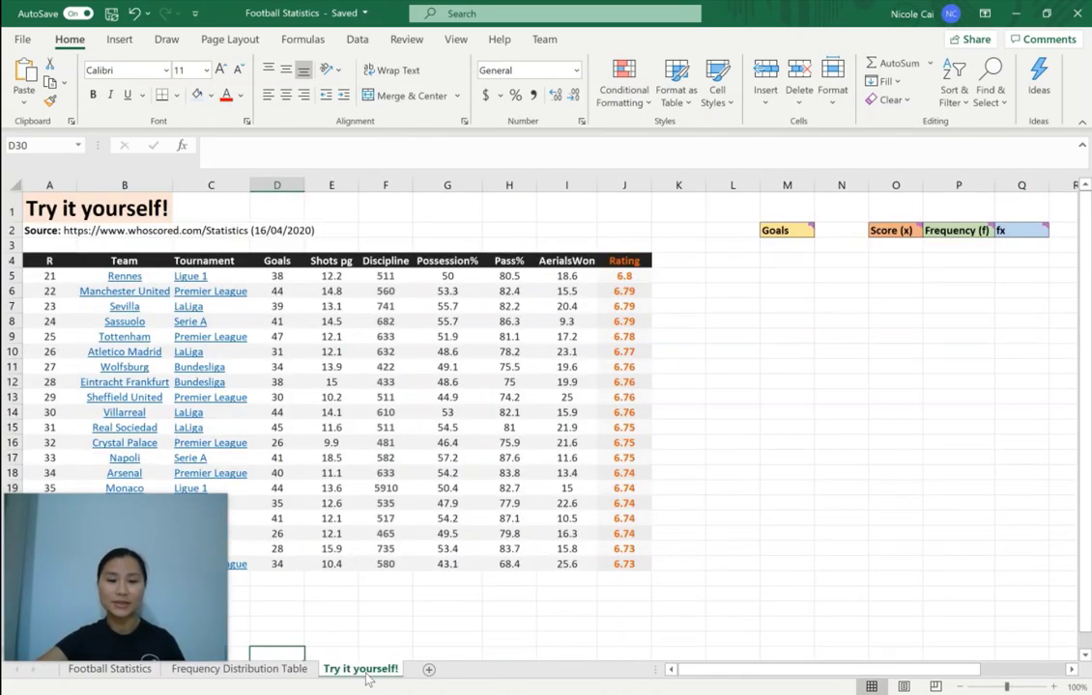